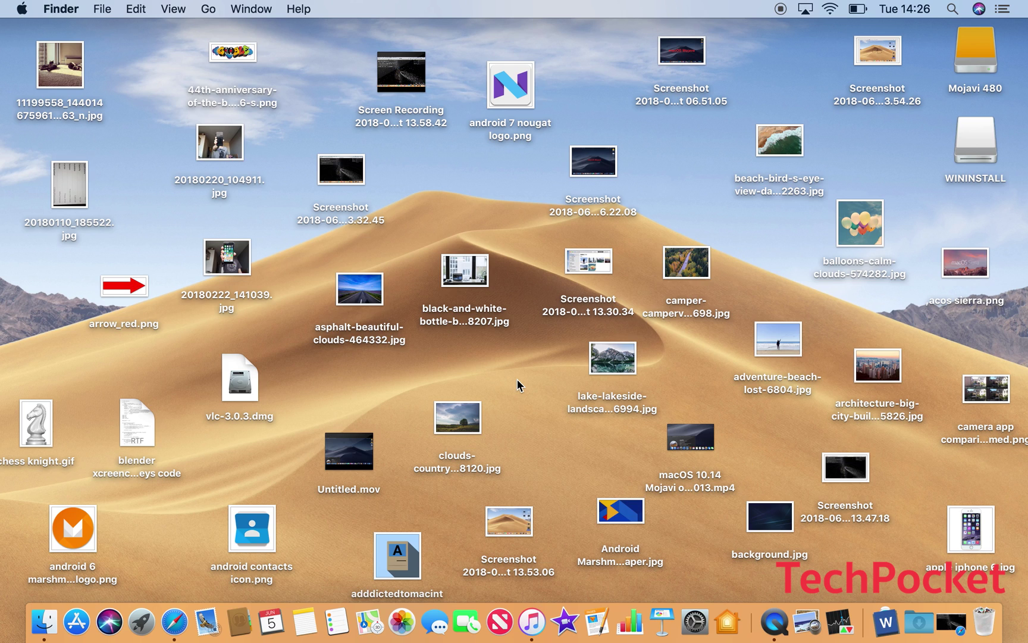
Turn on Use Stacks, expand and collapse the Images and Movies stacks, then expand Screenshots.
left_click(173, 9)
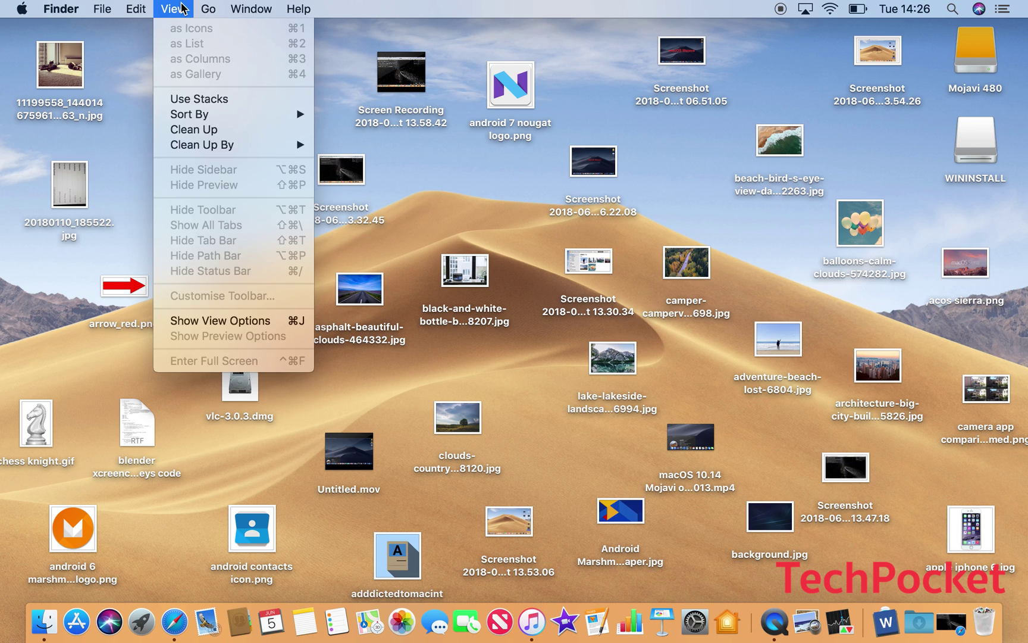
left_click(201, 99)
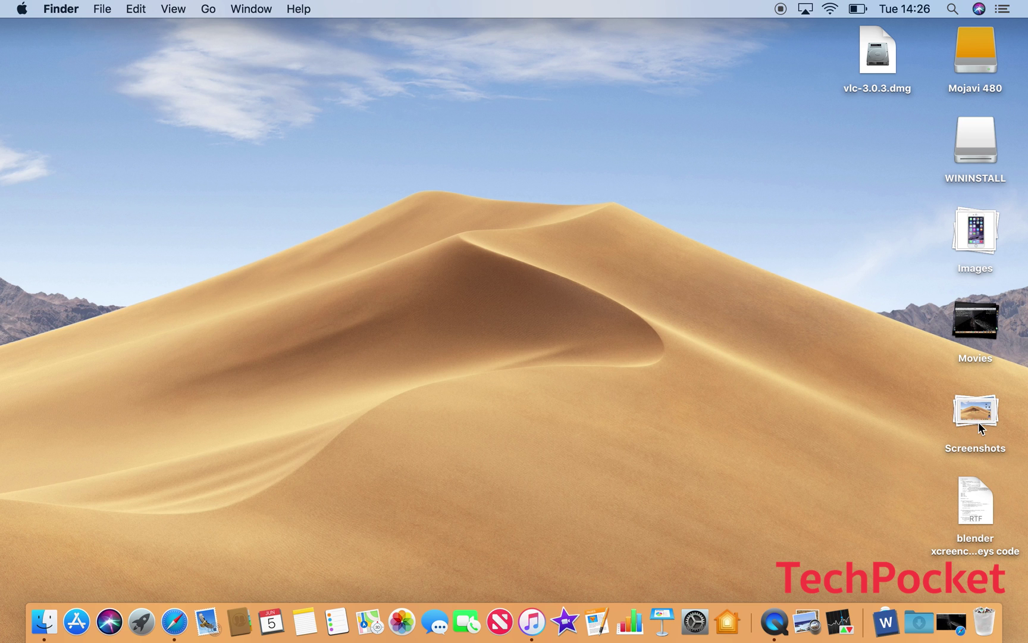
left_click(982, 232)
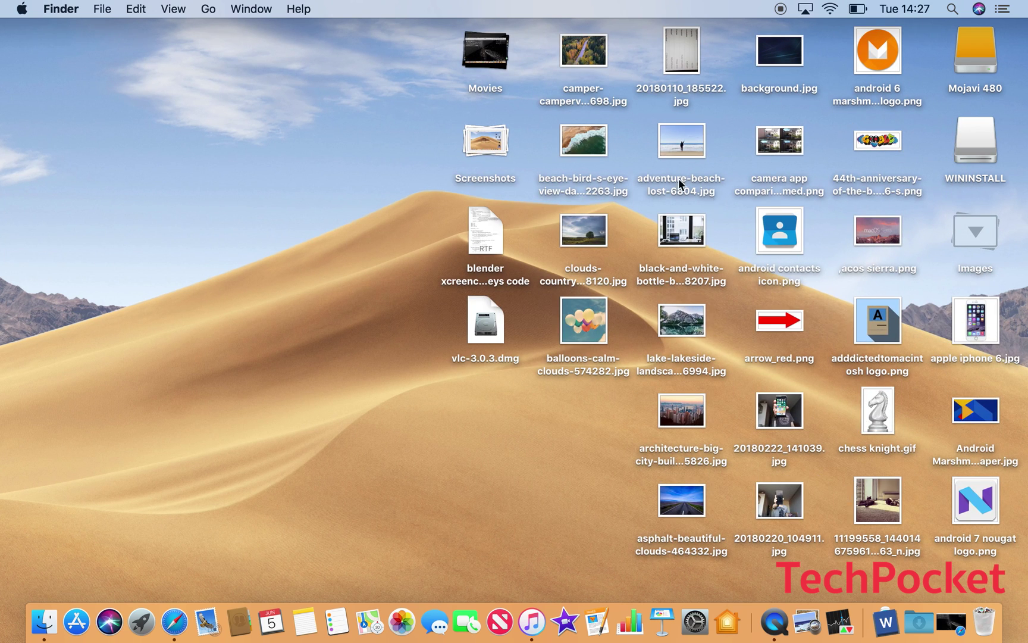
left_click(976, 232)
left_click(980, 322)
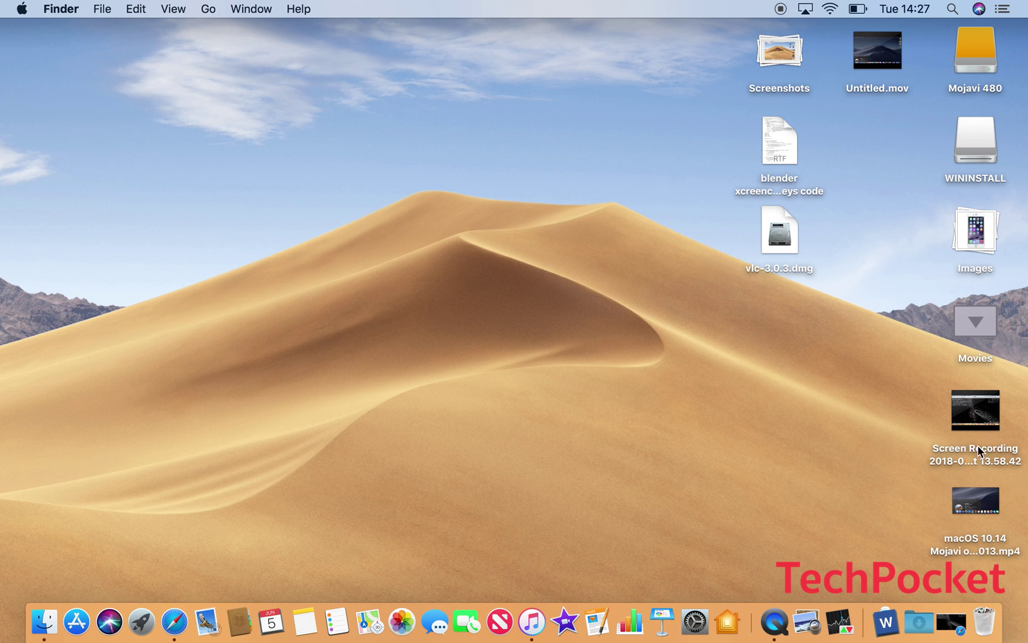
left_click(981, 321)
left_click(975, 408)
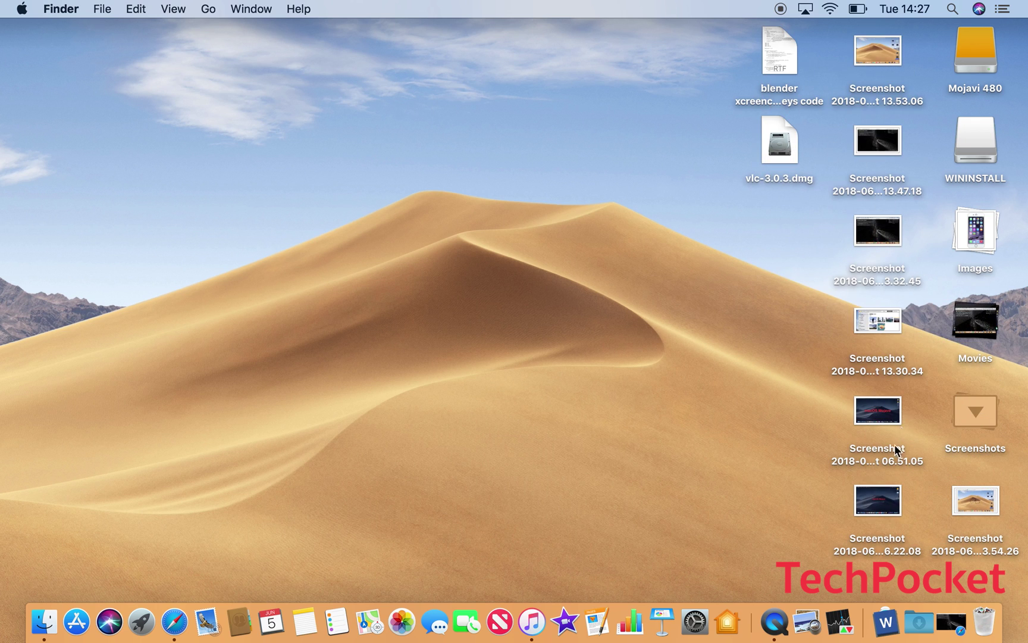
Open the Screenshots folder in a window and copy apple iphone 6.jpg to the desktop, keeping both.
left_click(993, 409)
double_click(993, 409)
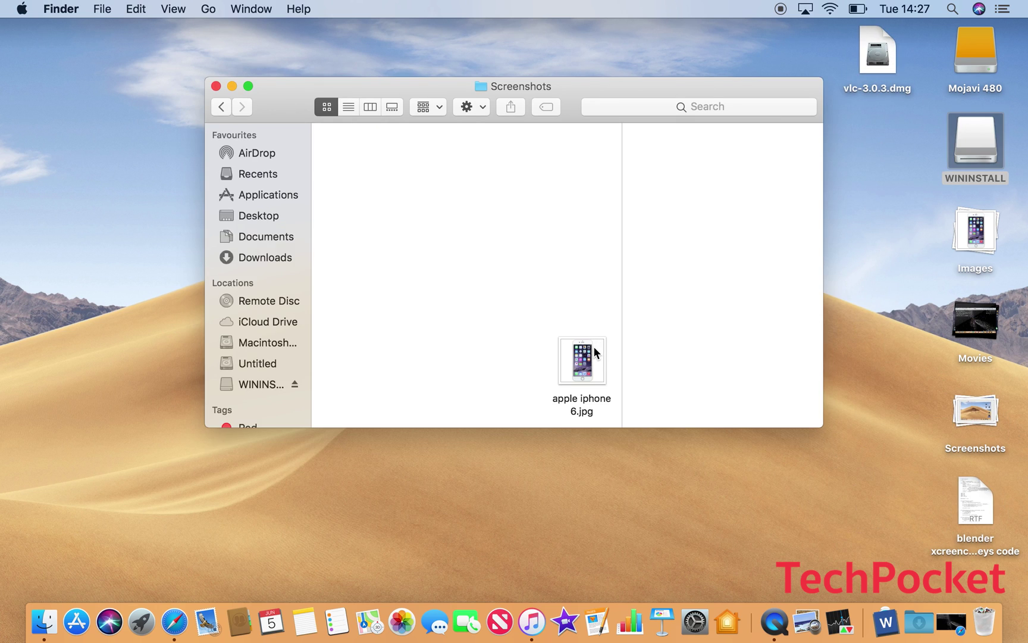
left_click_drag(595, 352, 475, 467)
left_click(737, 321)
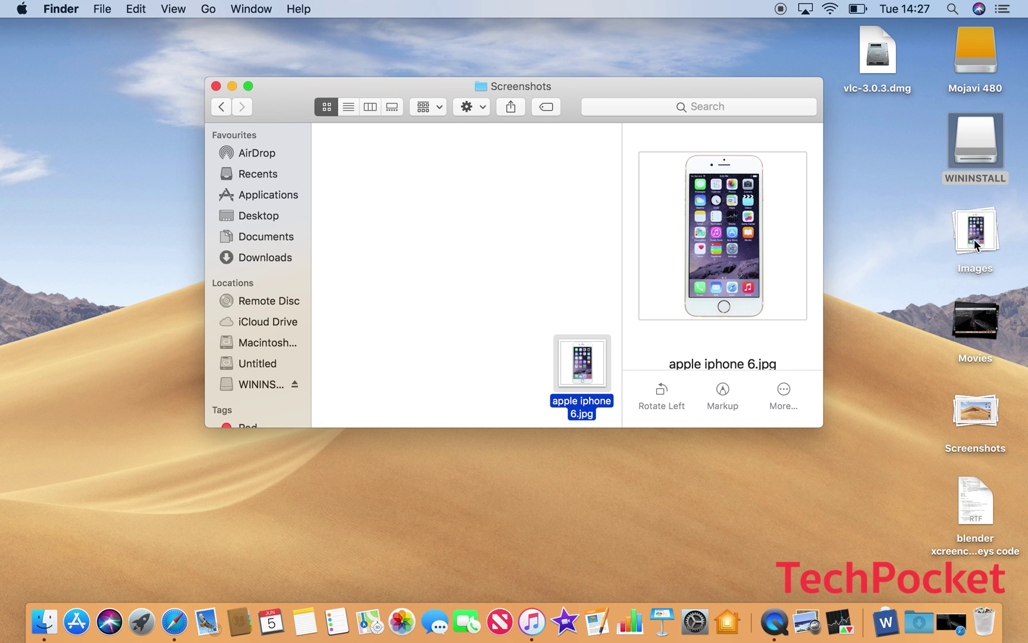
Scrub through the Images stack and drag arrow_red.png into the Screenshots window.
scroll(975, 240, "right", 5)
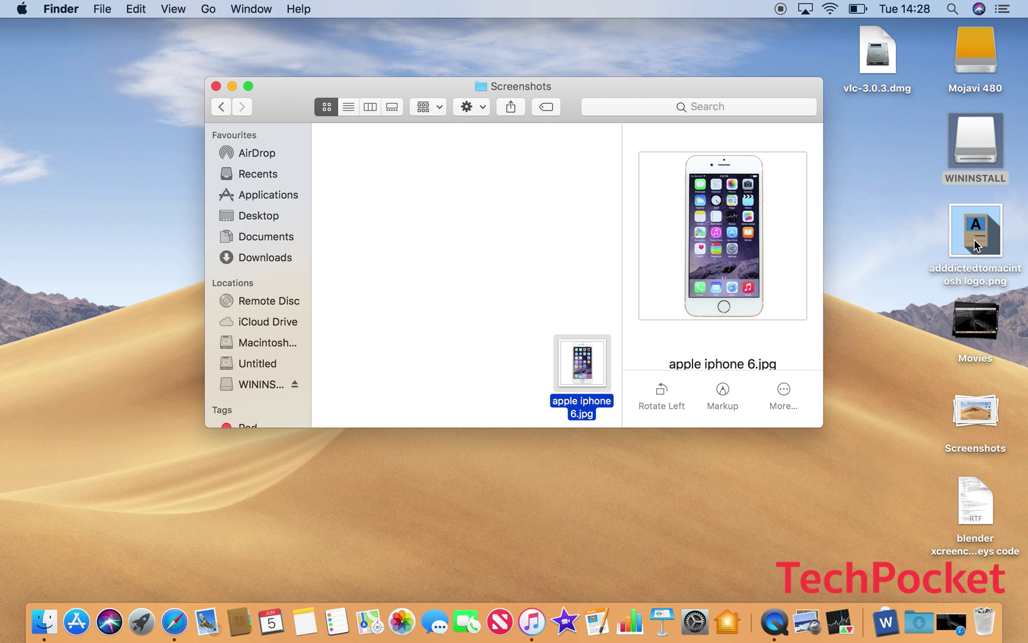
scroll(975, 239, "right", 2)
scroll(975, 239, "left", 2)
scroll(976, 244, "right", 4)
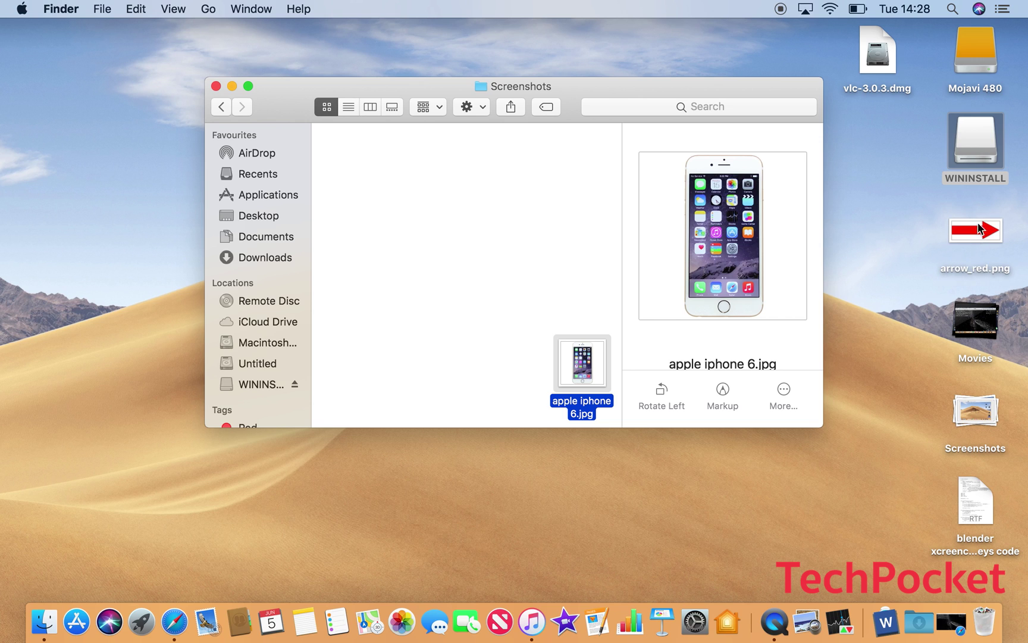
left_click_drag(982, 229, 535, 250)
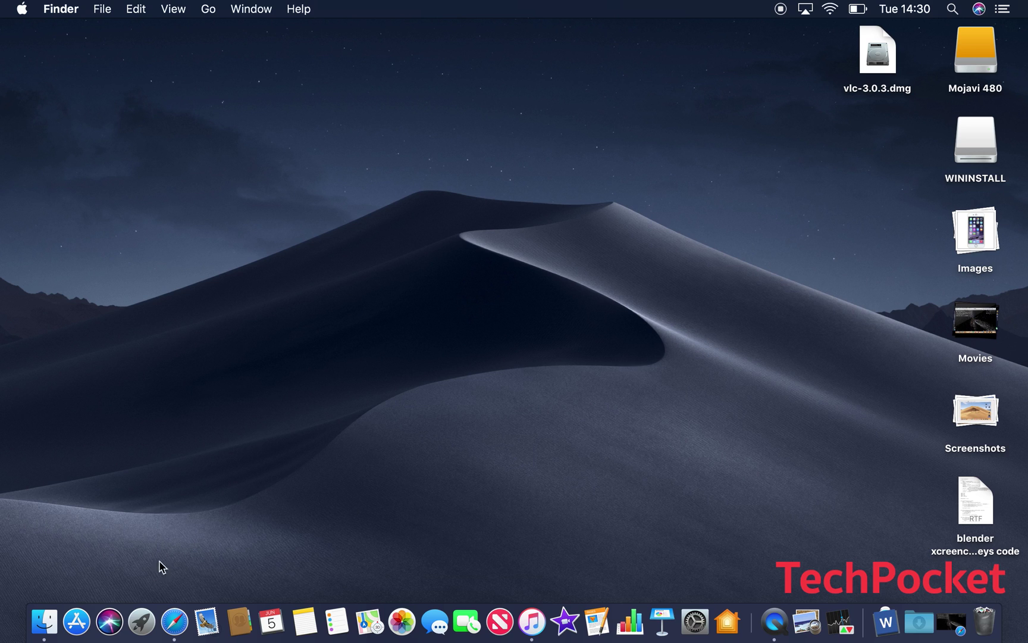
Open a Finder window on Recents and select the 06.22.08 screenshot and the clouds-country photo.
left_click(47, 627)
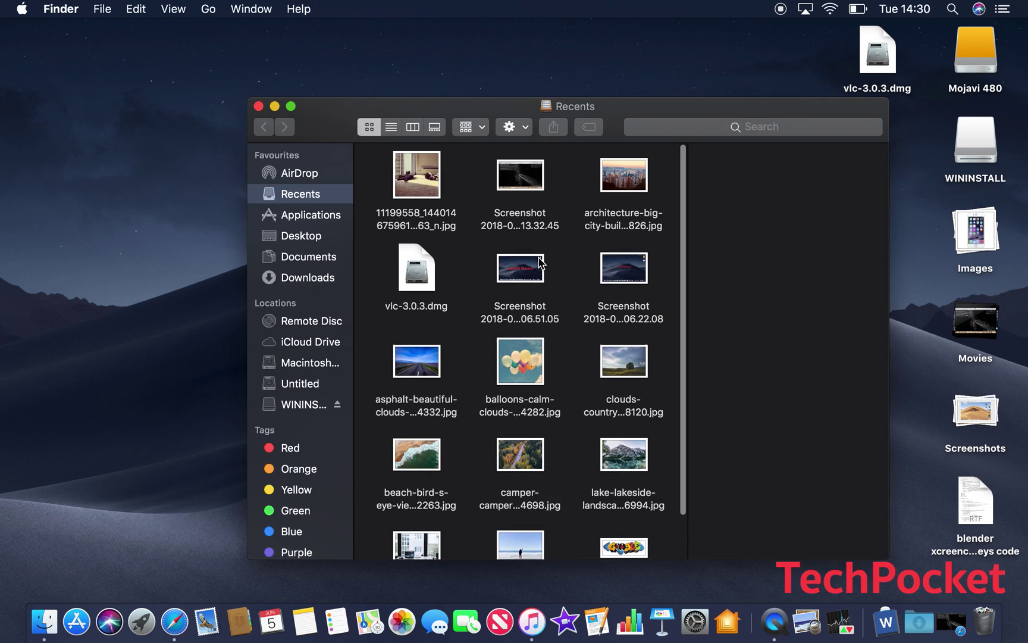
scroll(533, 280, "down", 3)
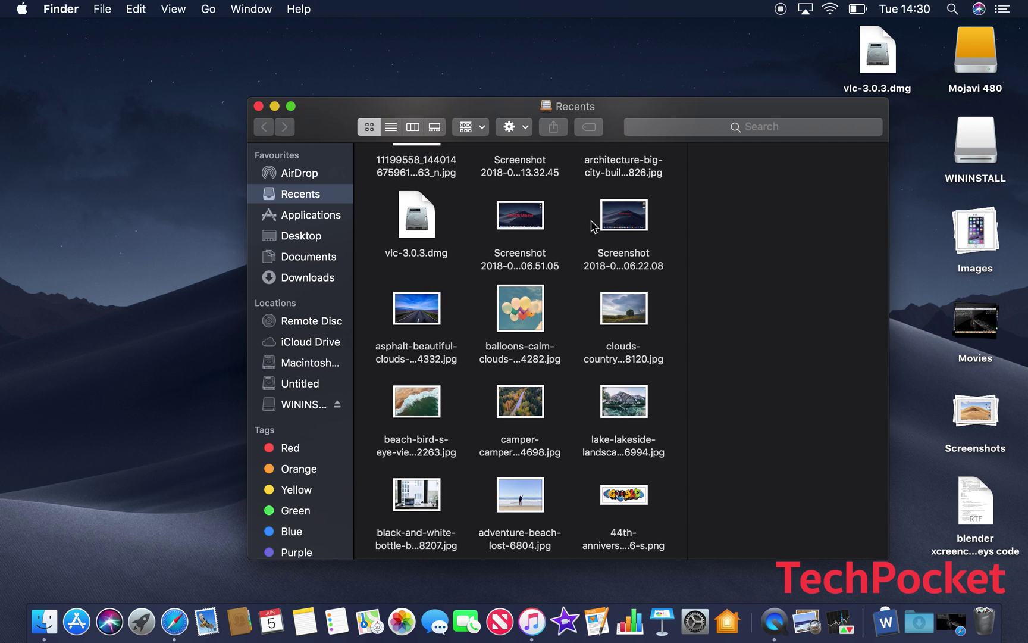
left_click(619, 222)
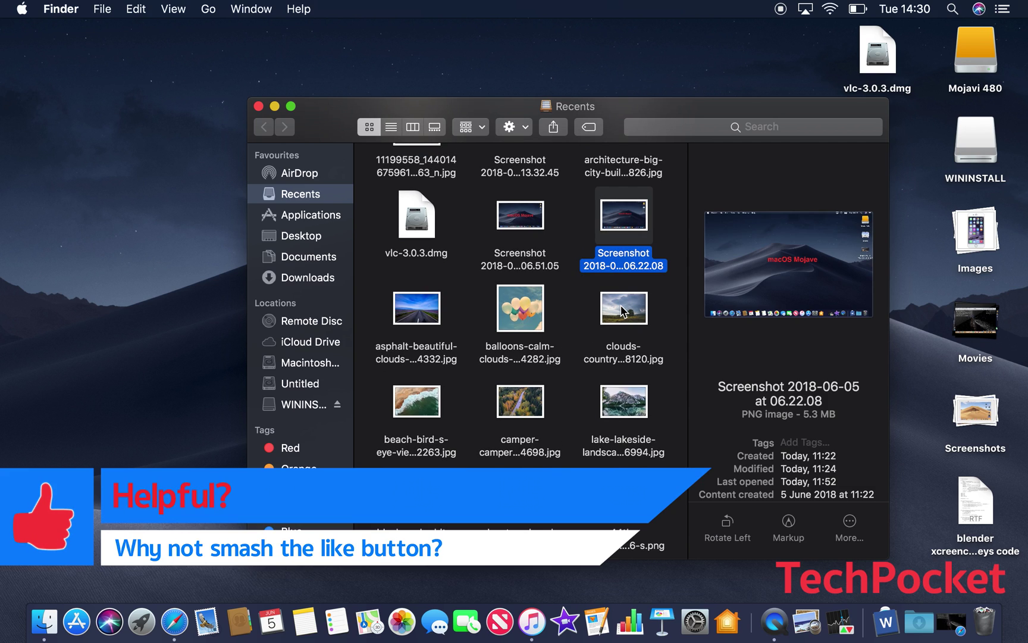
left_click(622, 311)
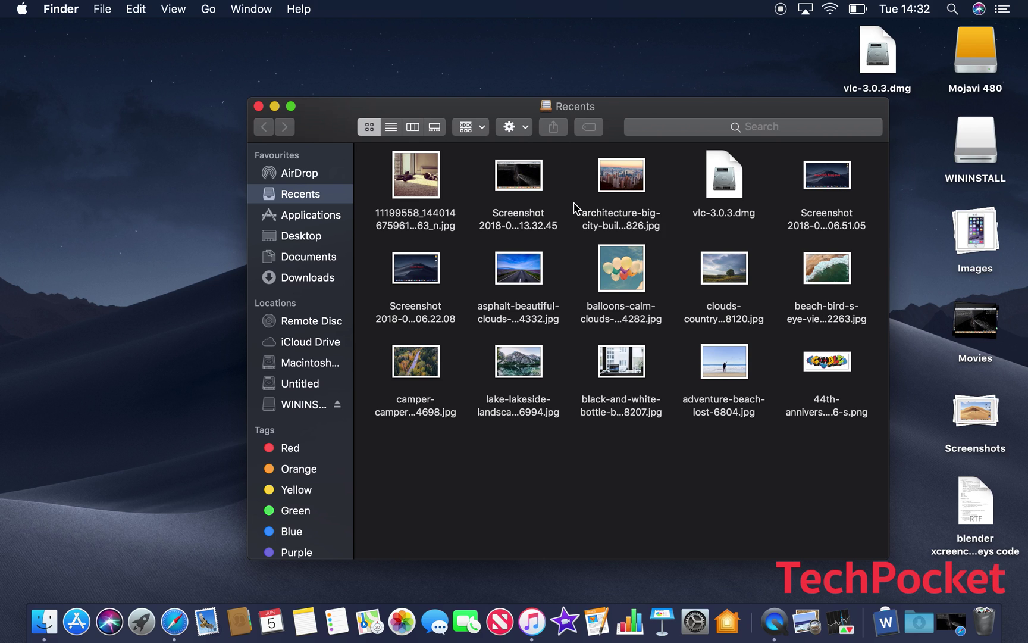
Turn on the preview pane and show full metadata for the 13.32.45 screenshot.
left_click(167, 8)
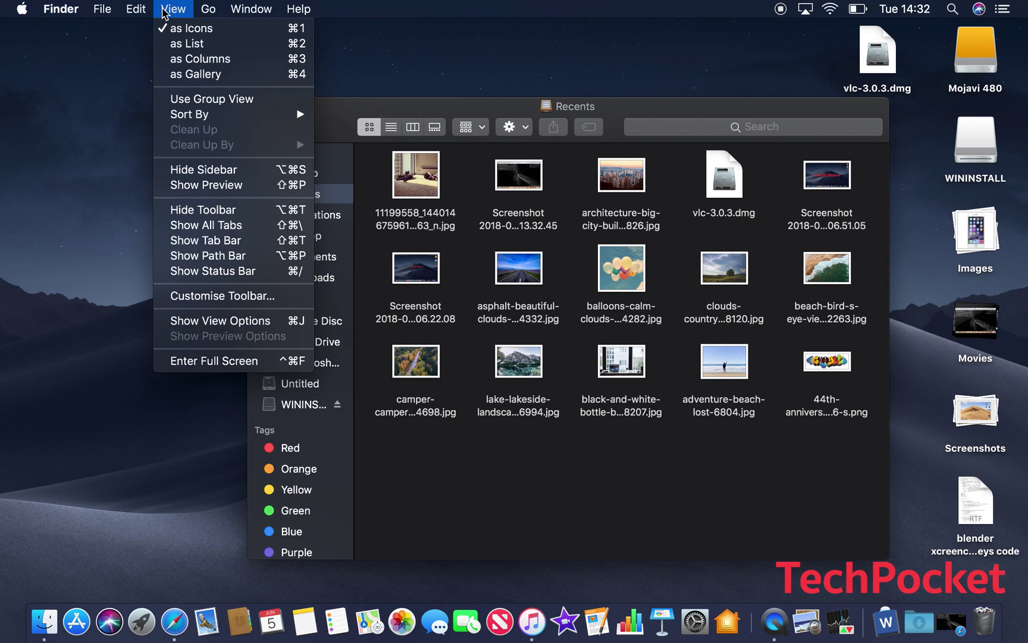
left_click(266, 185)
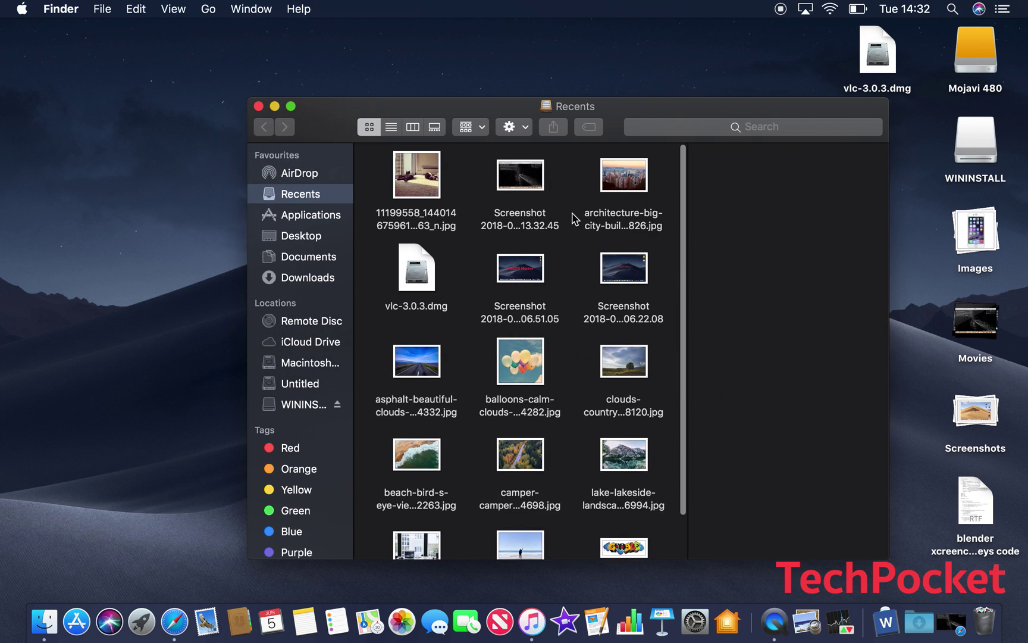
left_click(523, 175)
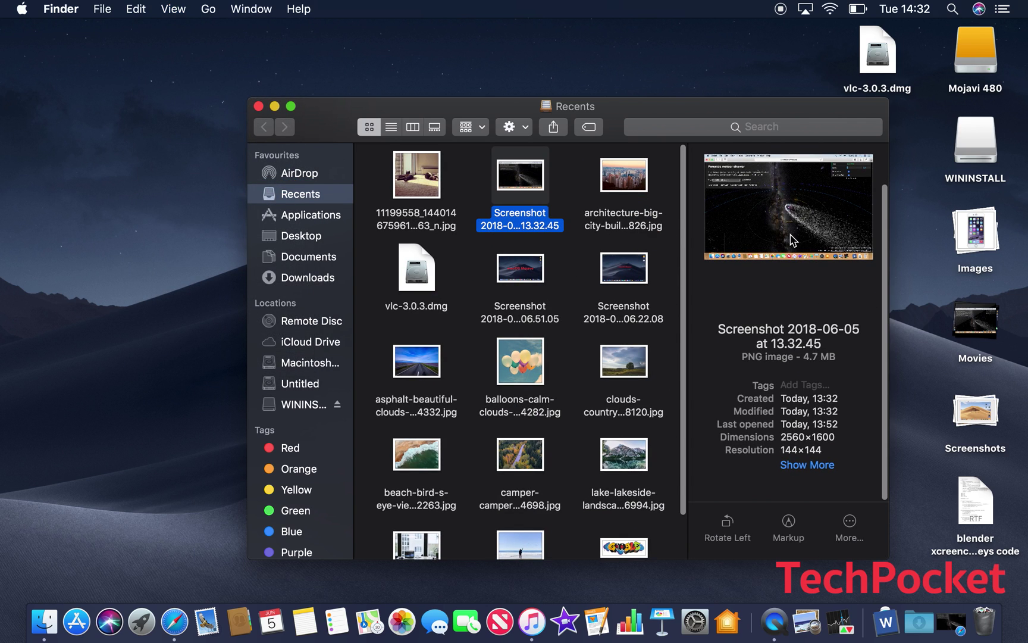
left_click(822, 465)
scroll(821, 464, "down", 2)
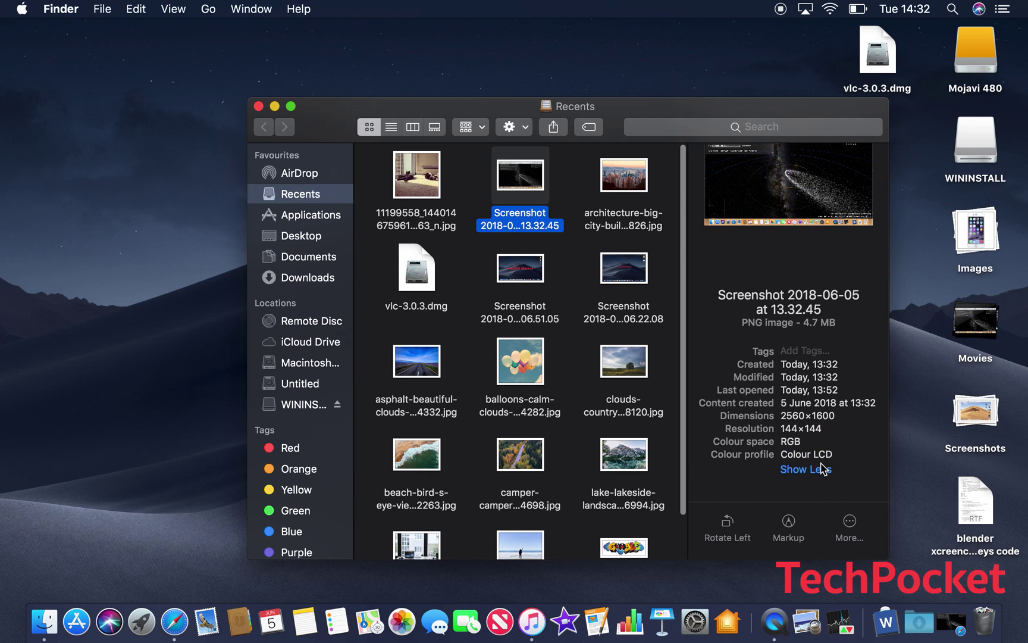
Check the screenshot's Get Info window, close it, and rotate the screenshot a quarter turn left.
right_click(528, 180)
left_click(566, 292)
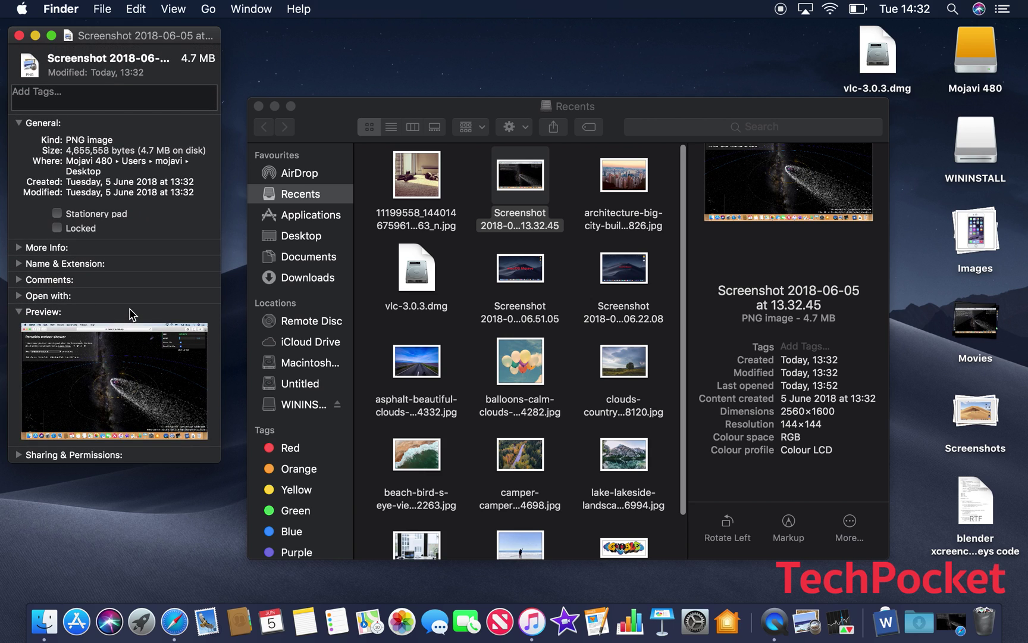
left_click(19, 35)
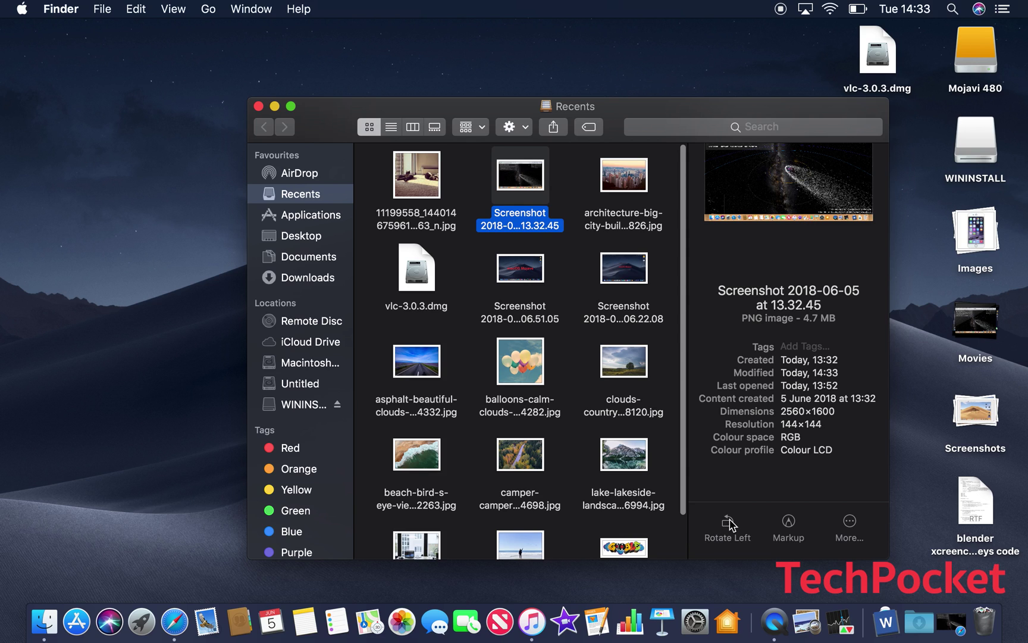
left_click(729, 520)
Add a red 'this is so cool' text box in Markup and move it beside the meteor stream.
left_click(791, 521)
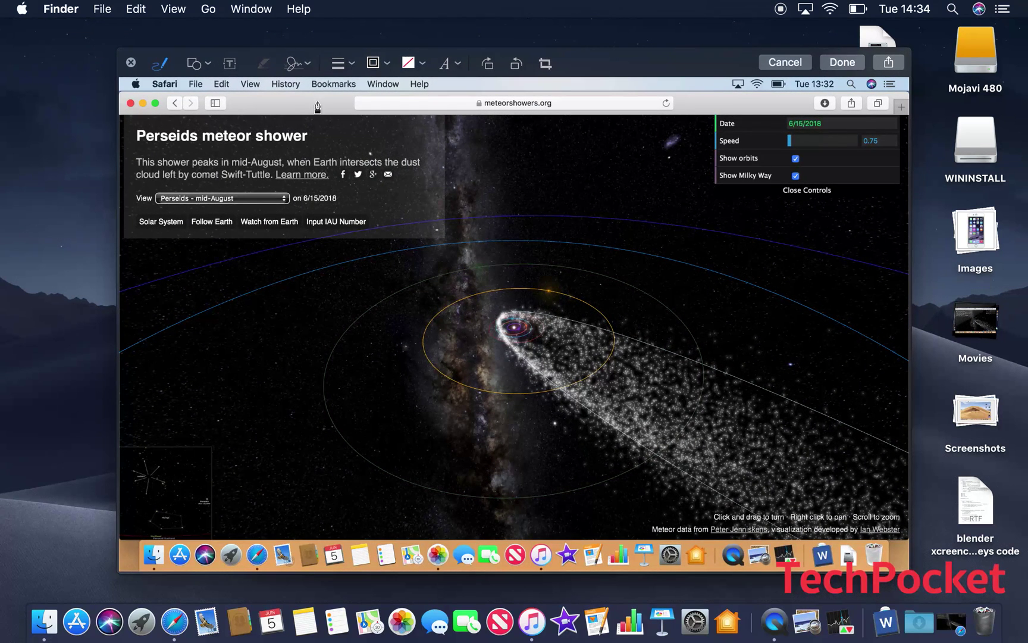
left_click(230, 64)
left_click(430, 280)
left_click_drag(537, 324, 613, 352)
Enlarge the text's font size several steps, then close Markup and save the annotated screenshot.
left_click(444, 63)
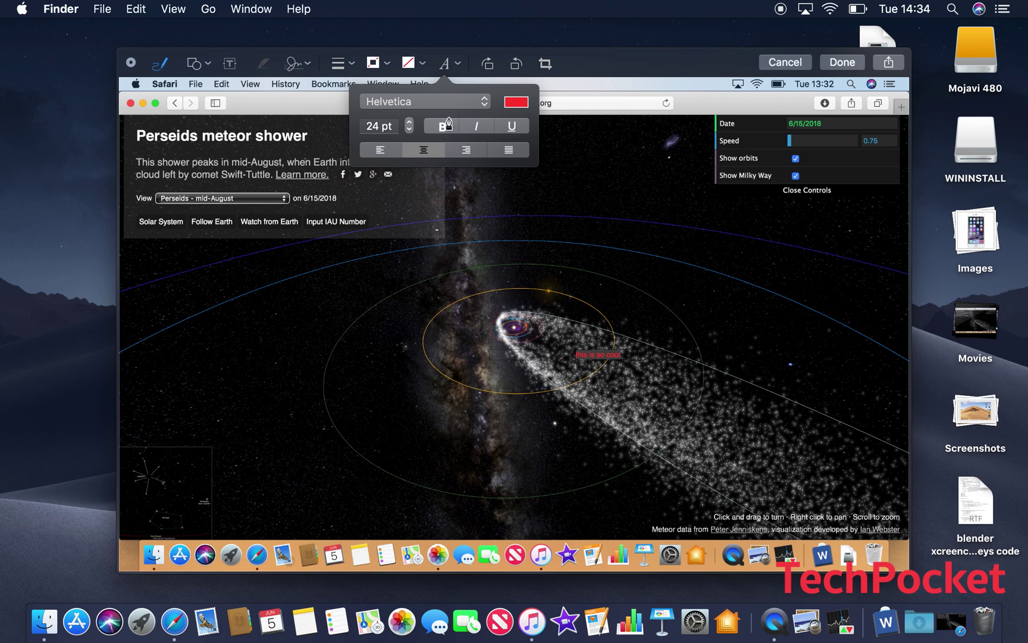
left_click(410, 122)
left_click(410, 122)
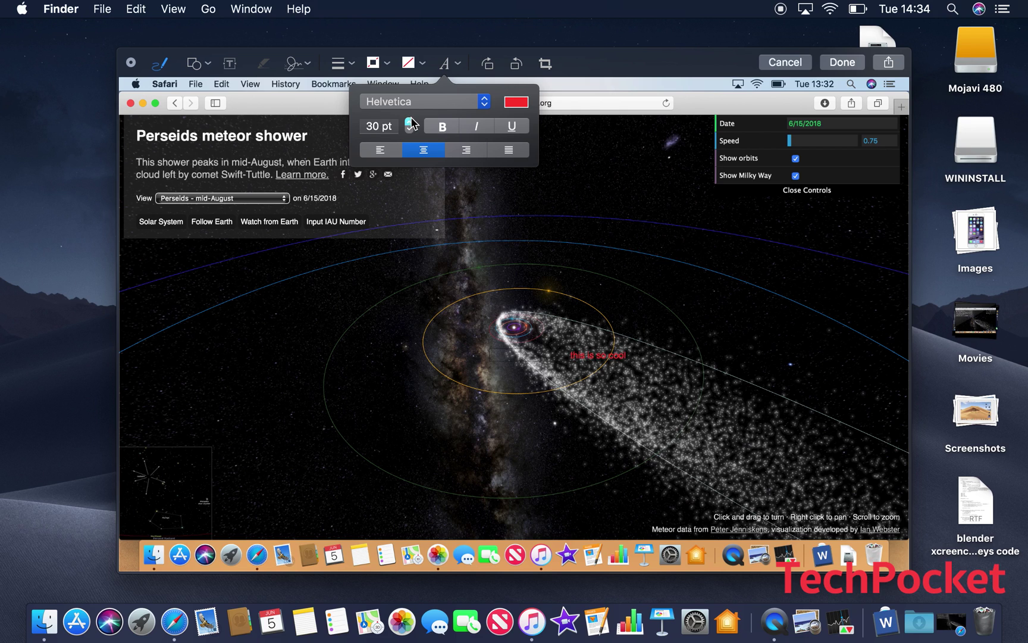
left_click(410, 122)
left_click(410, 122)
left_click(410, 122)
left_click(520, 168)
key("super+w")
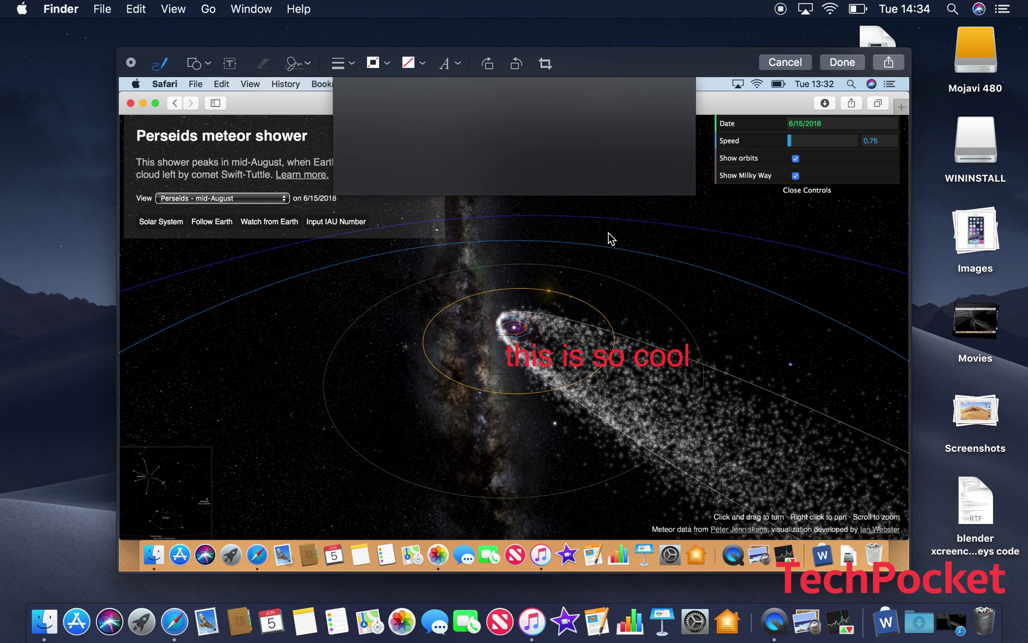
left_click(648, 172)
left_click(849, 521)
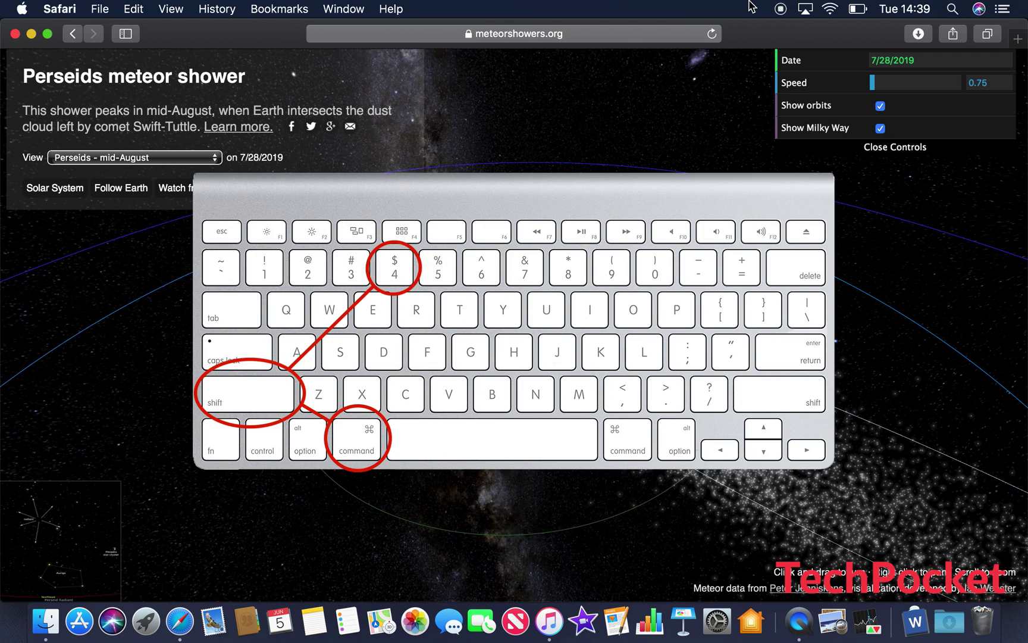
Capture a Shift-Command-4 screenshot of the Perseids meteor shower page region.
key("super+shift+4")
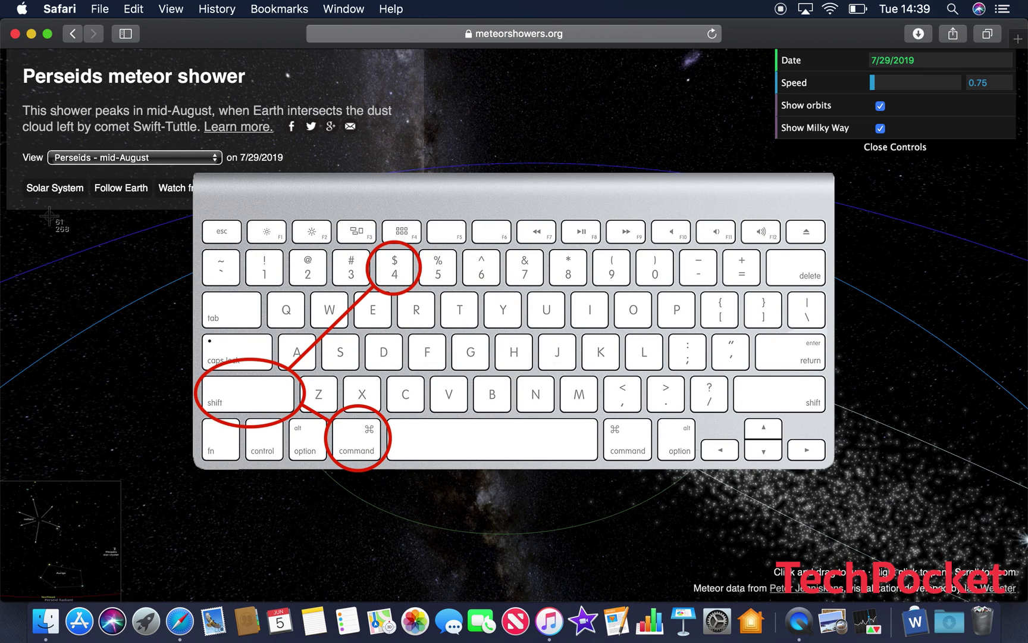
left_click_drag(49, 216, 780, 519)
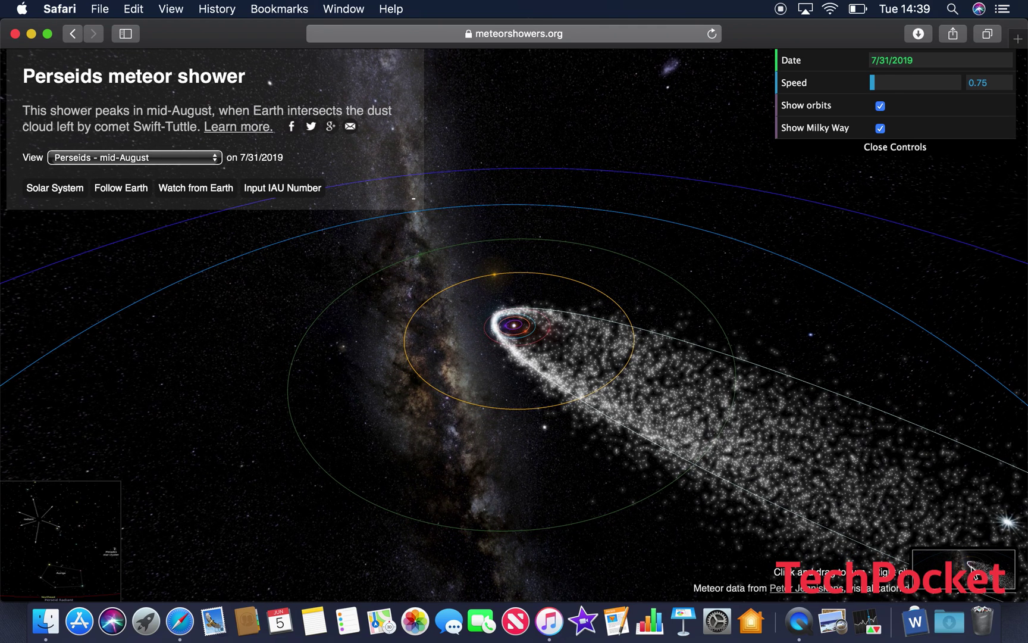
Open the new screenshot in Markup and place a loupe on the sun and comet.
left_click(974, 569)
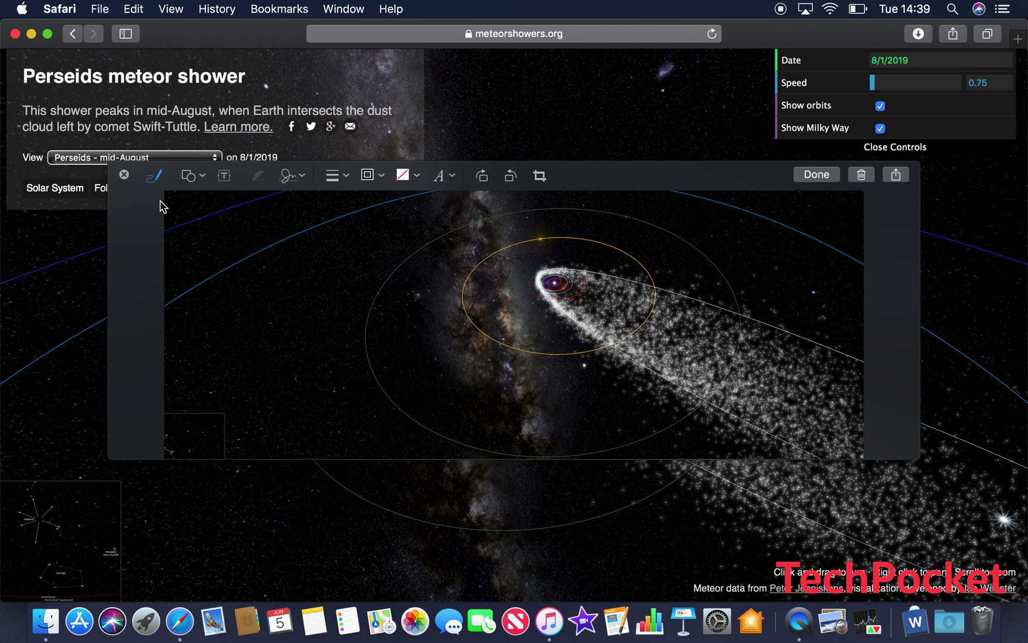
left_click(205, 177)
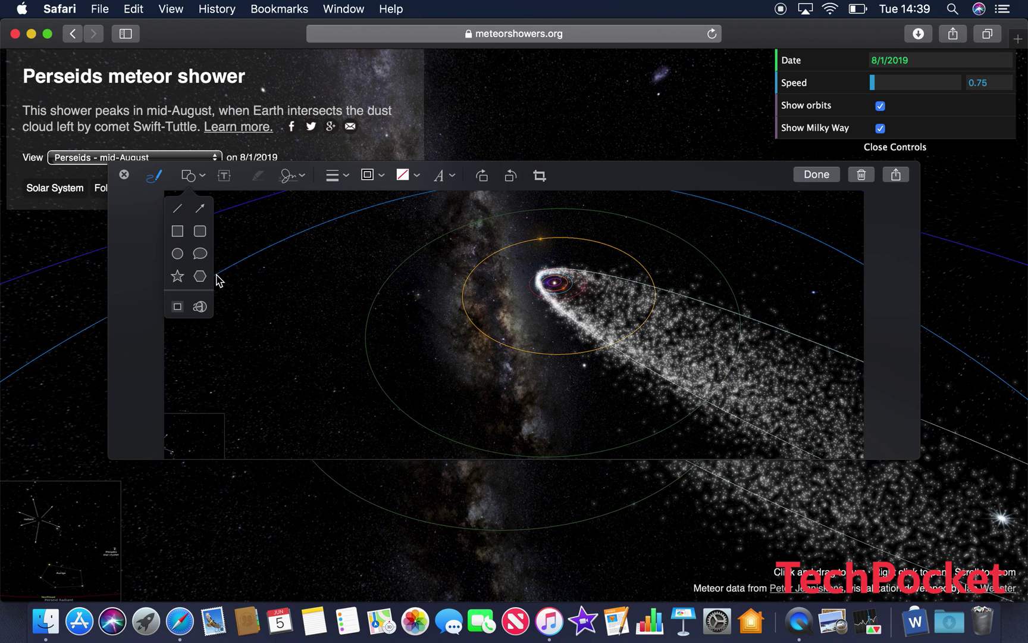
left_click(201, 306)
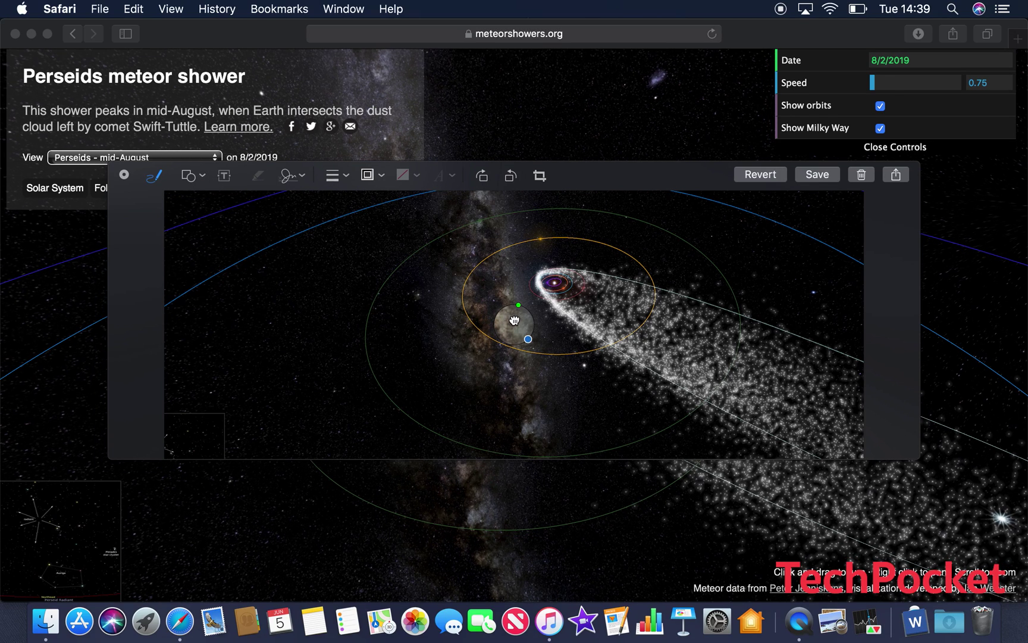
left_click_drag(515, 320, 549, 281)
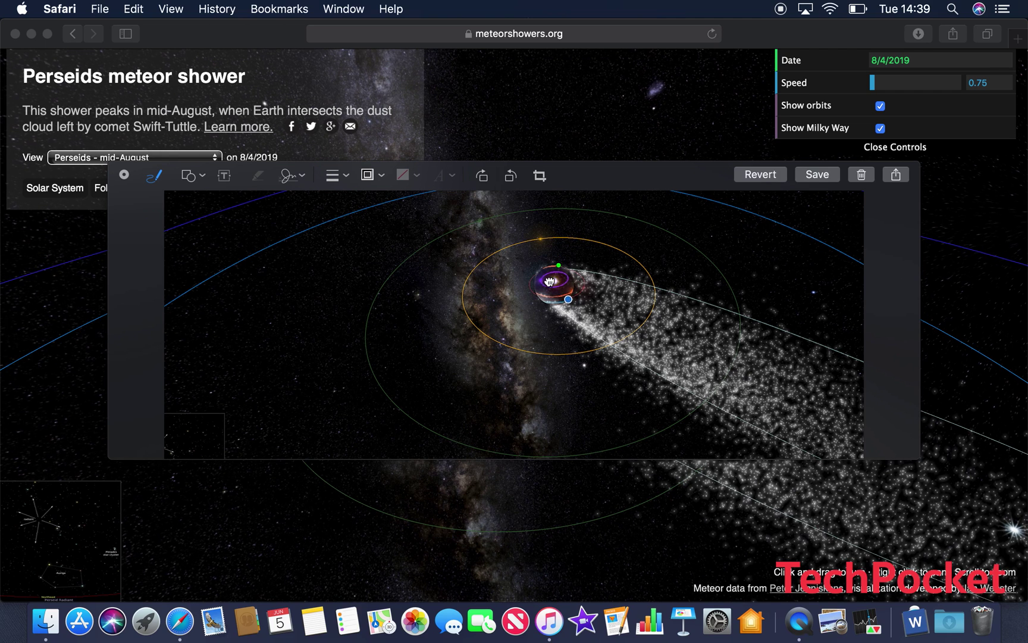
Enlarge the loupe, strengthen its magnification, nudge it into place and save the screenshot.
left_click_drag(573, 300, 557, 269)
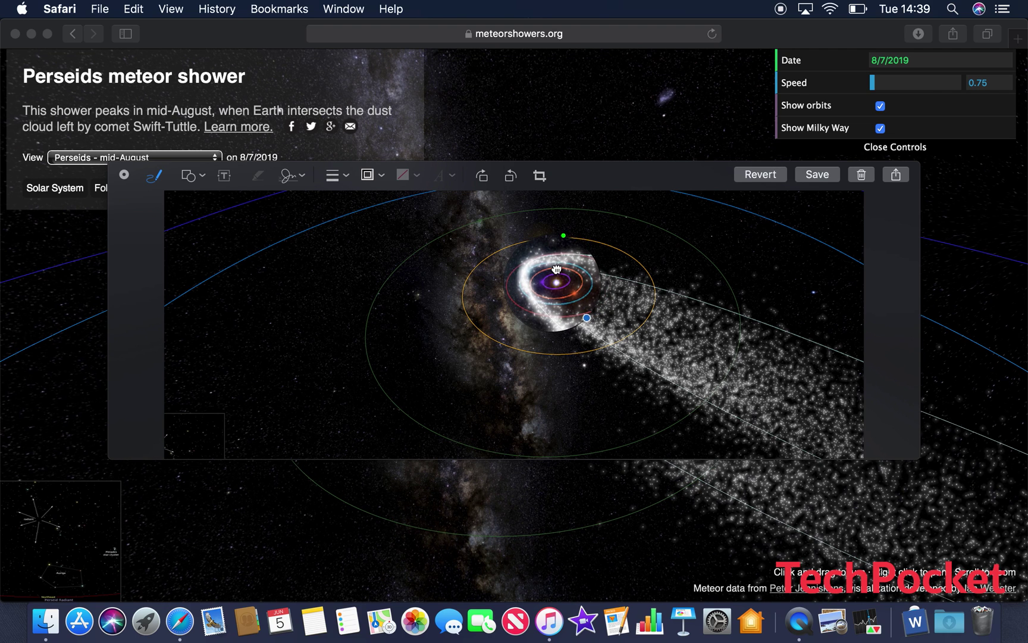
left_click_drag(587, 317, 609, 330)
left_click_drag(595, 221, 604, 230)
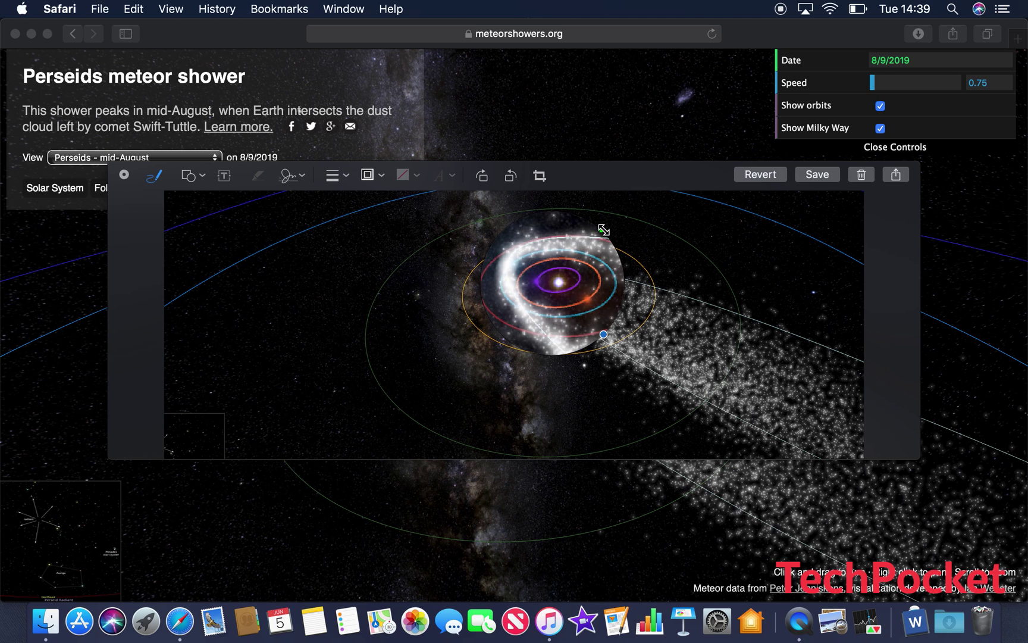
left_click_drag(577, 269, 579, 271)
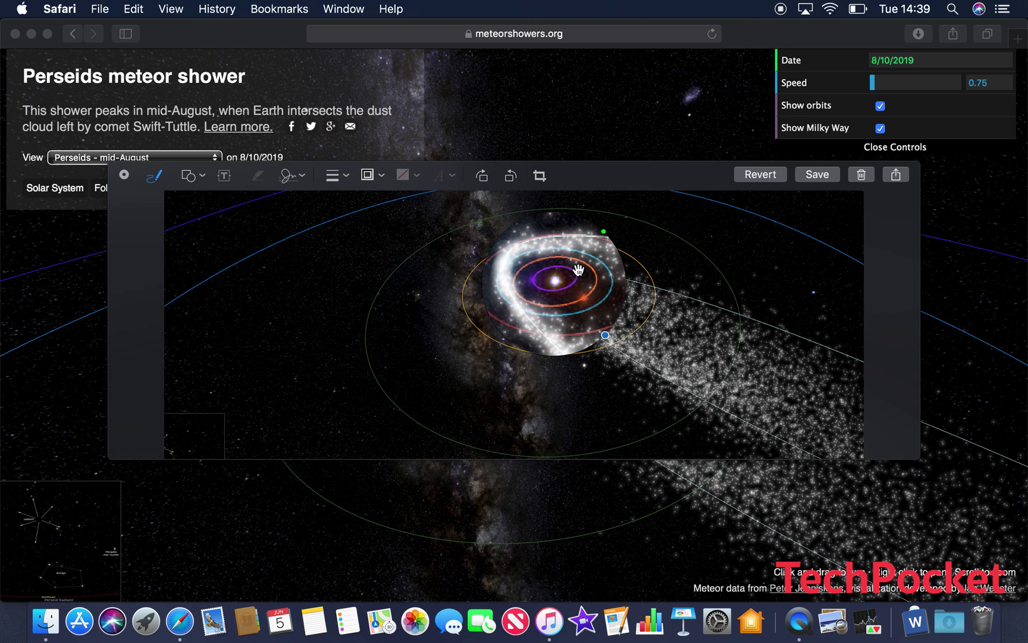
left_click(813, 177)
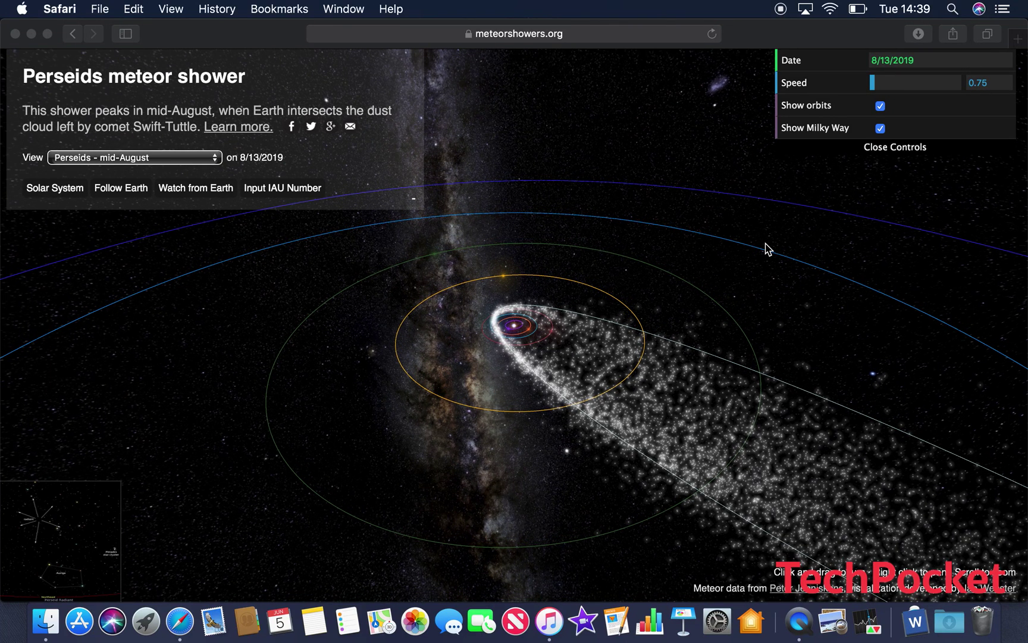
With Safari in front, use Cmd+Shift+5 Record Selected Portion around the comet simulation.
left_click(767, 250)
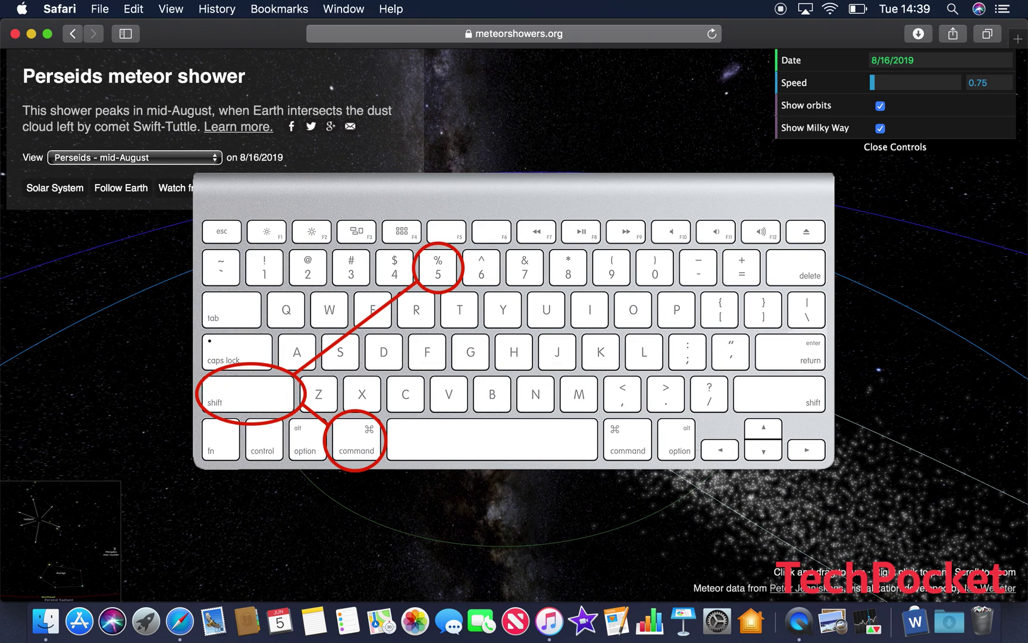
key("shift+super+5")
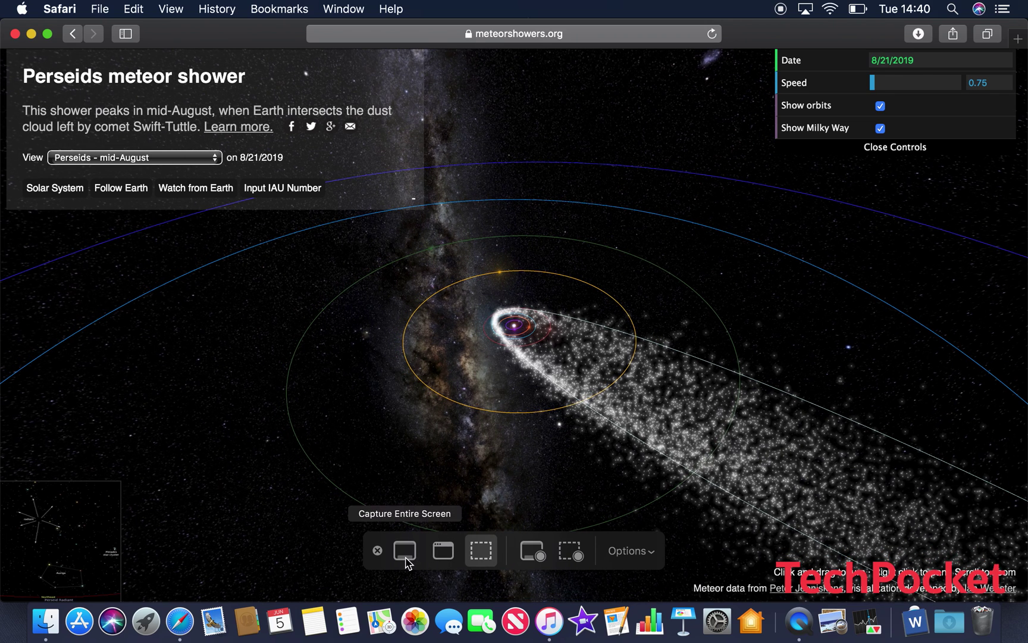
left_click(486, 559)
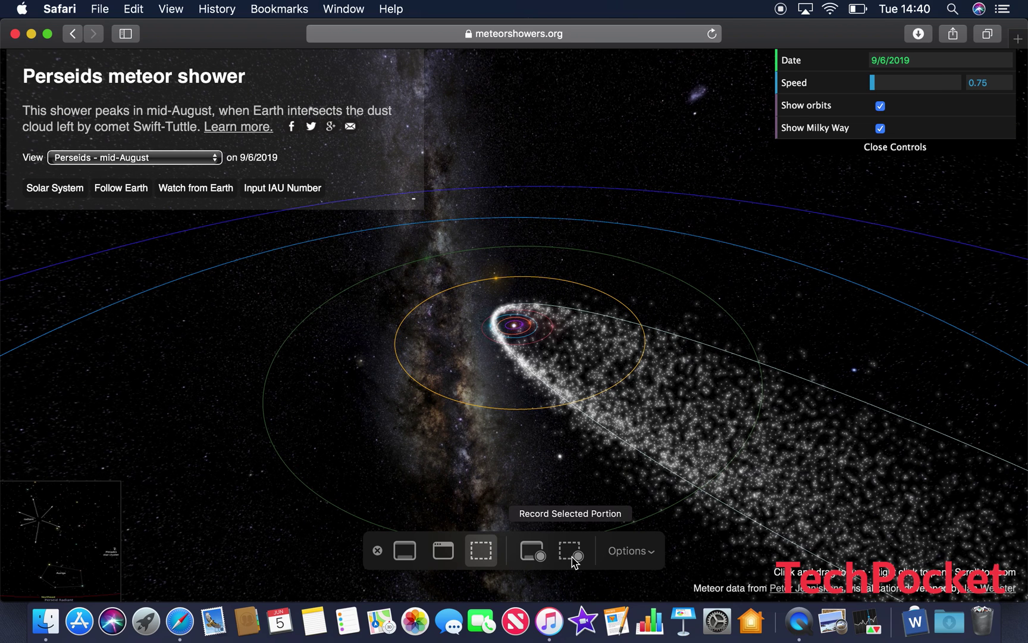
left_click(631, 550)
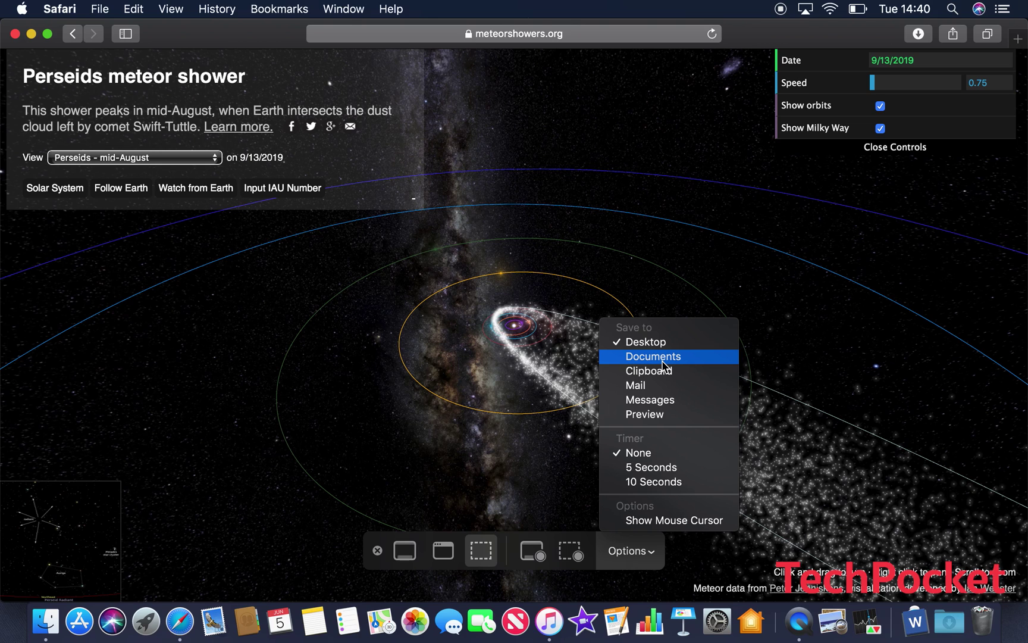
left_click(574, 553)
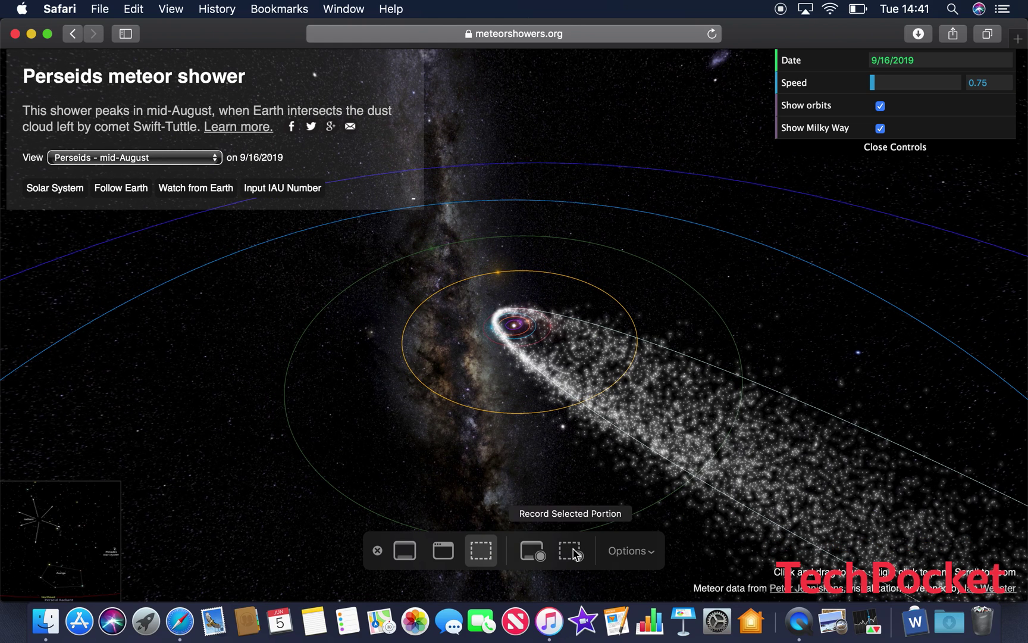
left_click(575, 554)
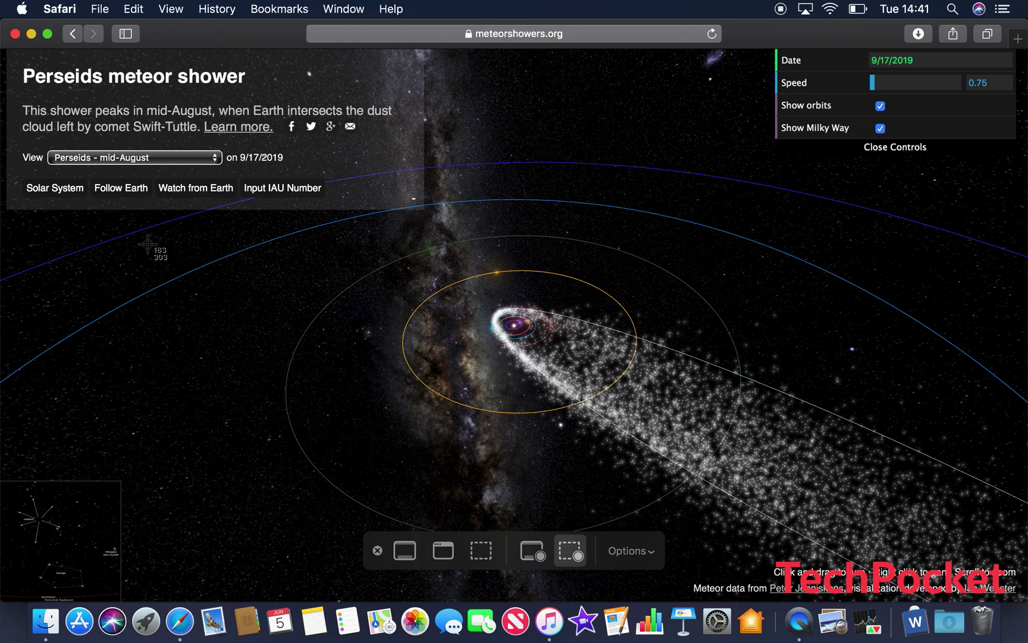
left_click_drag(148, 244, 1017, 557)
Record about six seconds of the comet area, stop from the menu bar, and play it back.
key("Return")
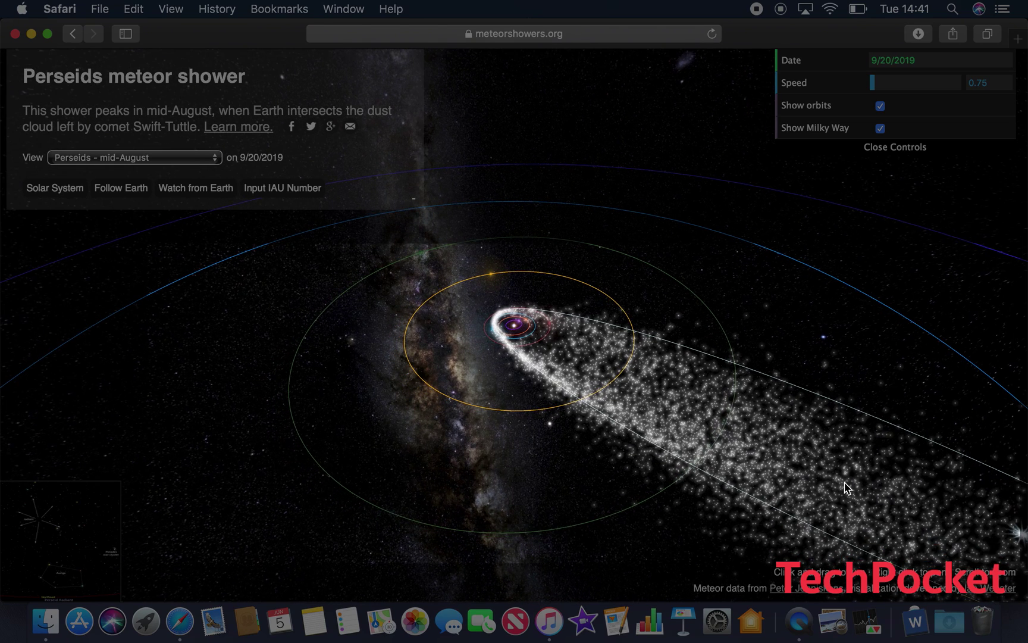
left_click(757, 11)
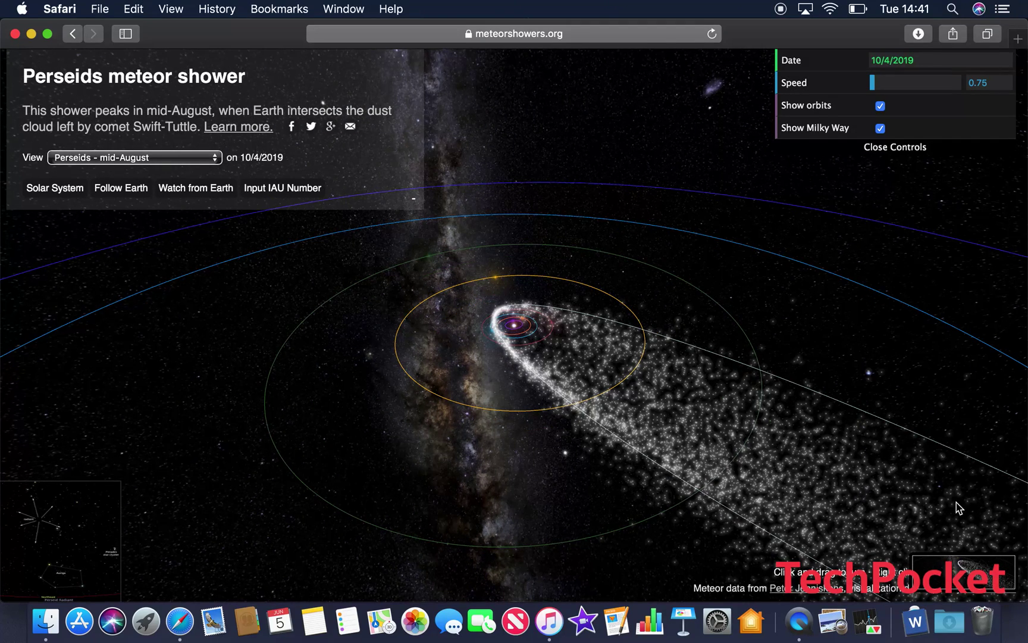
left_click(963, 573)
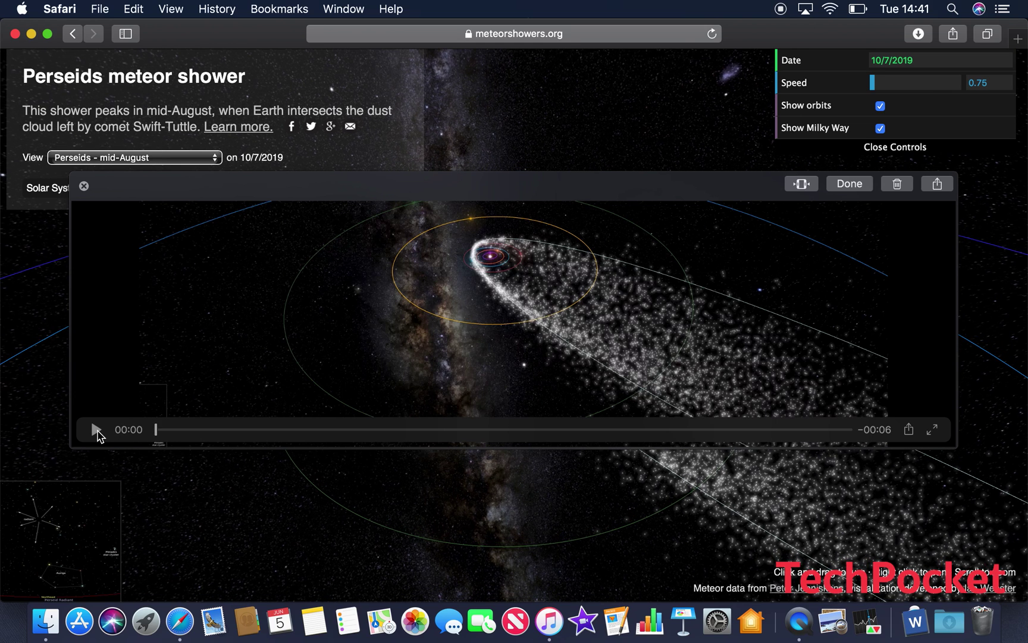
left_click(96, 431)
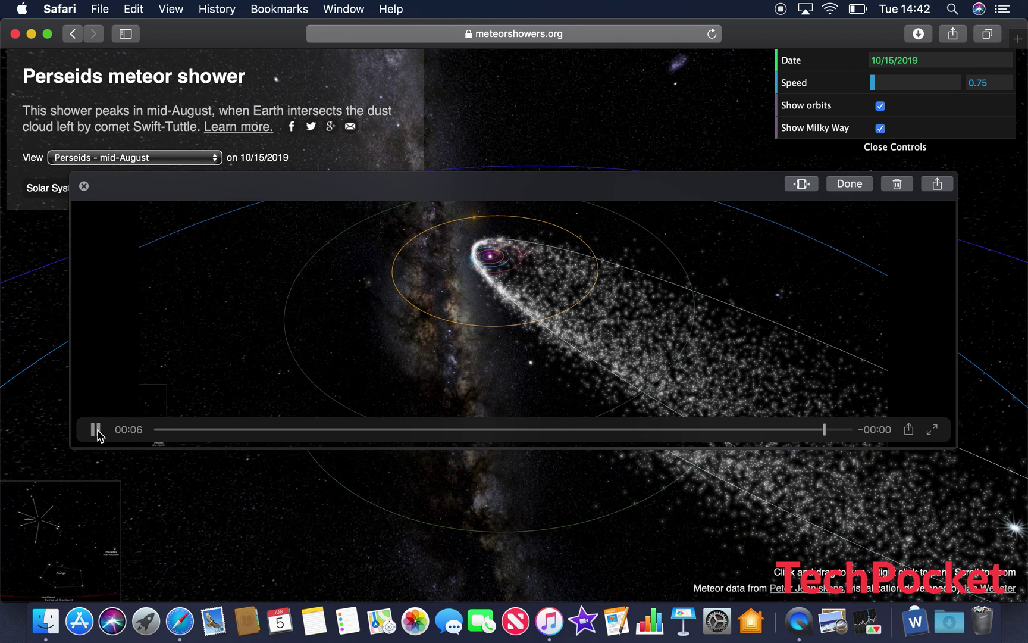
Trim the recording's start and end to about four seconds, play it back and save.
left_click(801, 186)
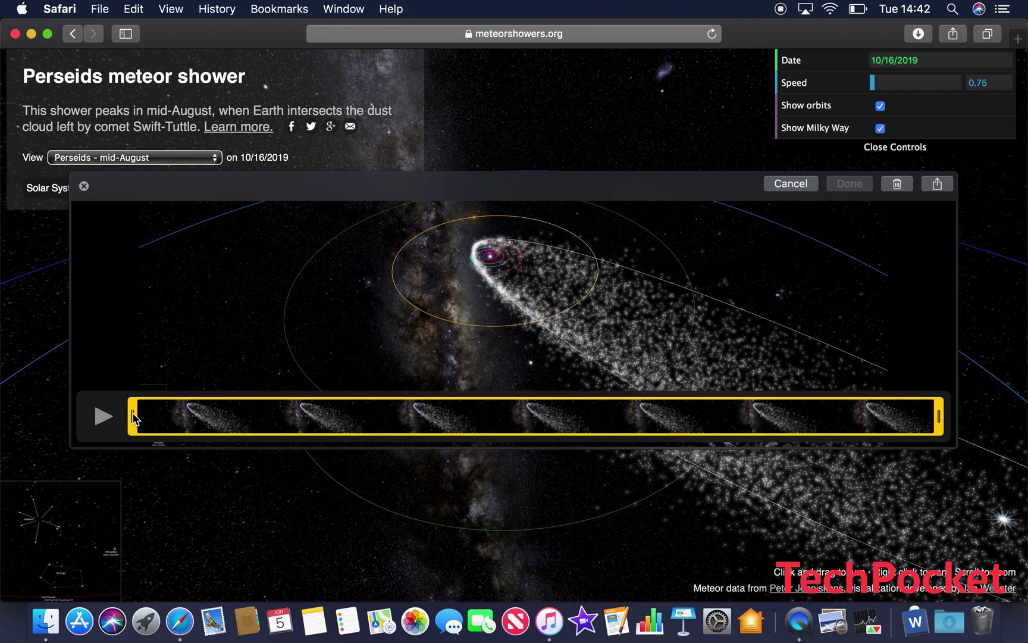
left_click_drag(134, 417, 223, 422)
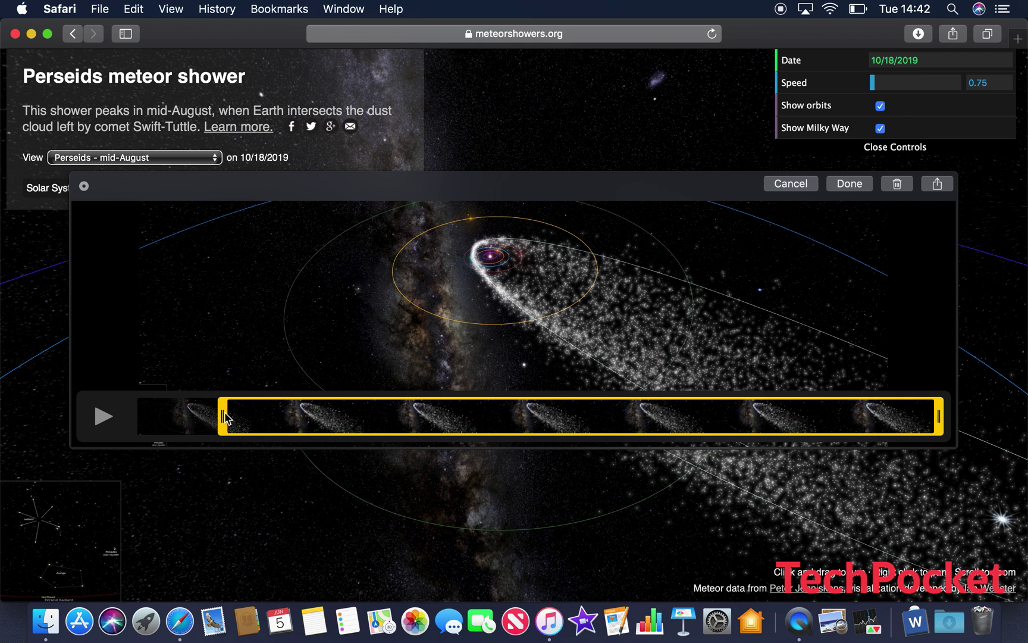
left_click_drag(221, 418, 280, 418)
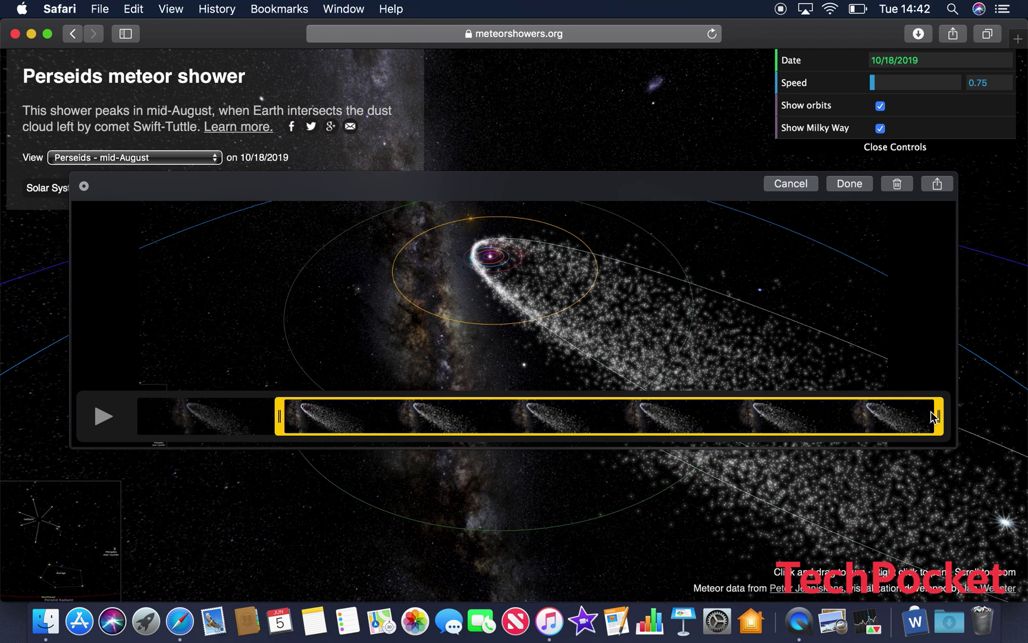
left_click_drag(939, 417, 866, 405)
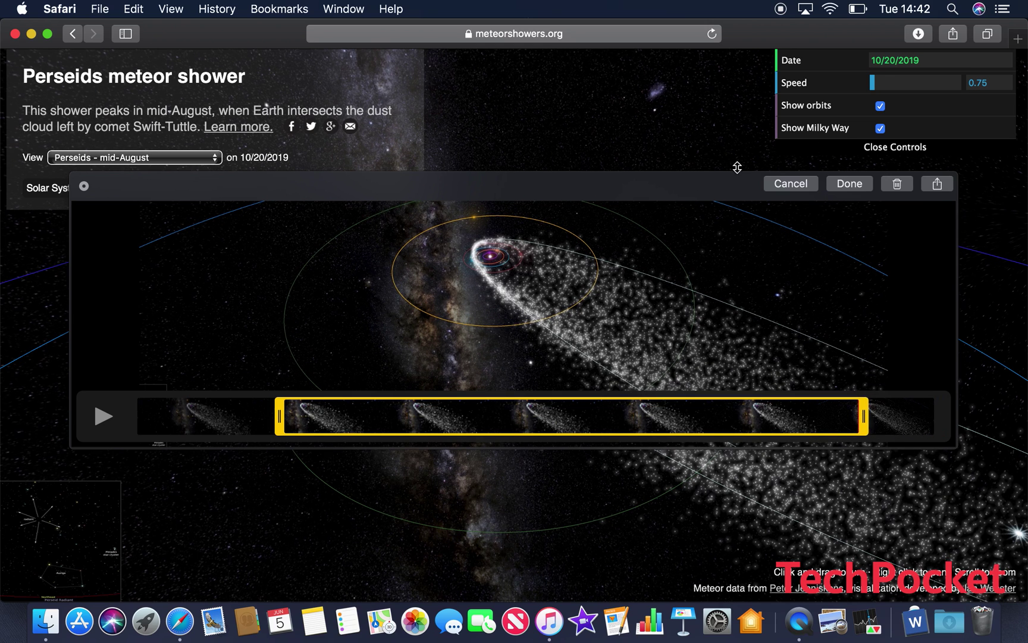
left_click(855, 188)
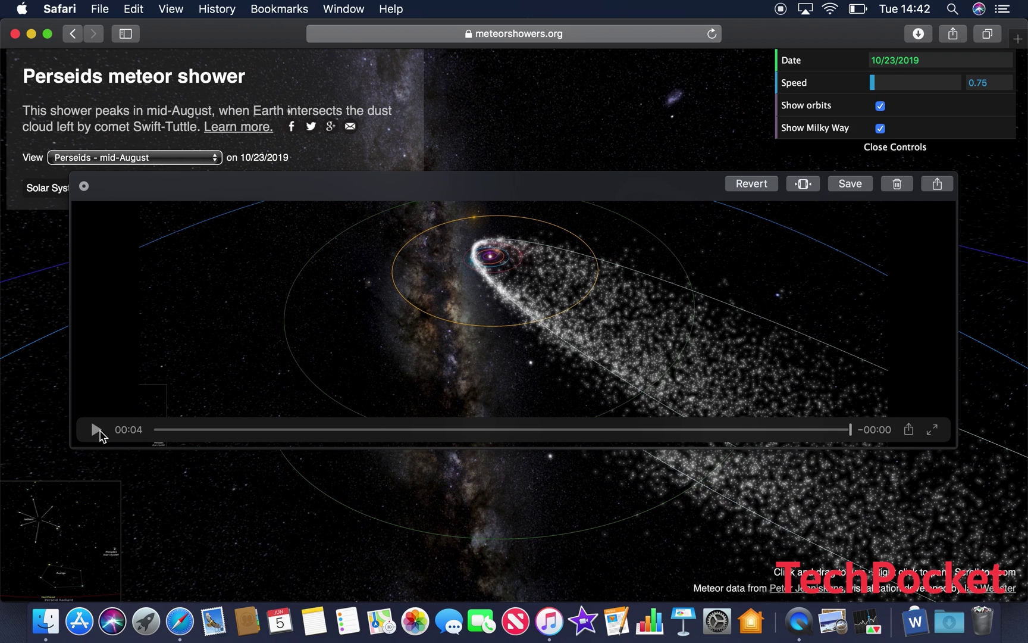
left_click(95, 429)
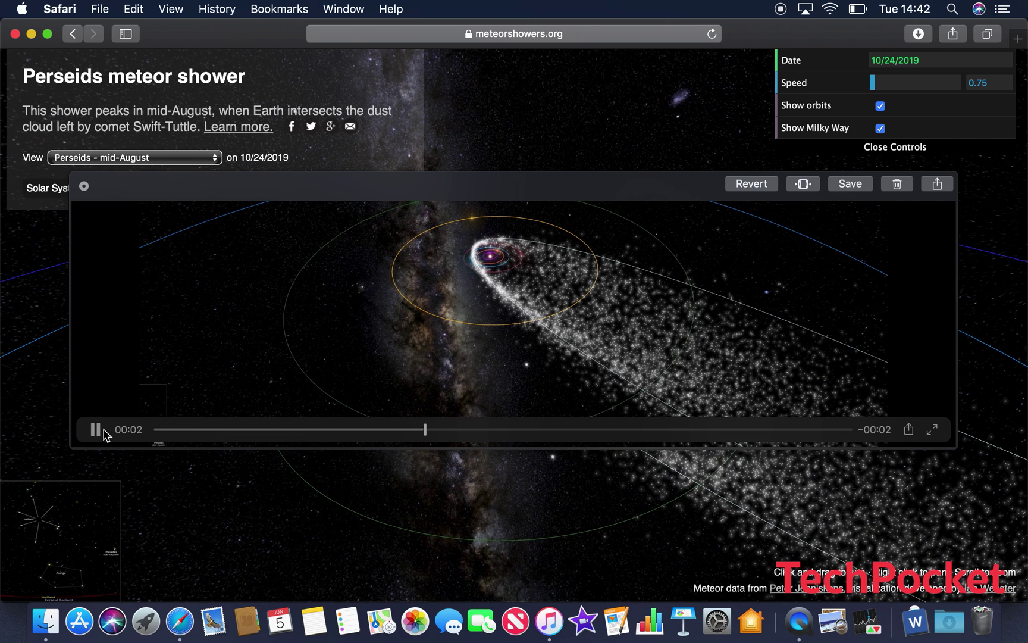
left_click(853, 185)
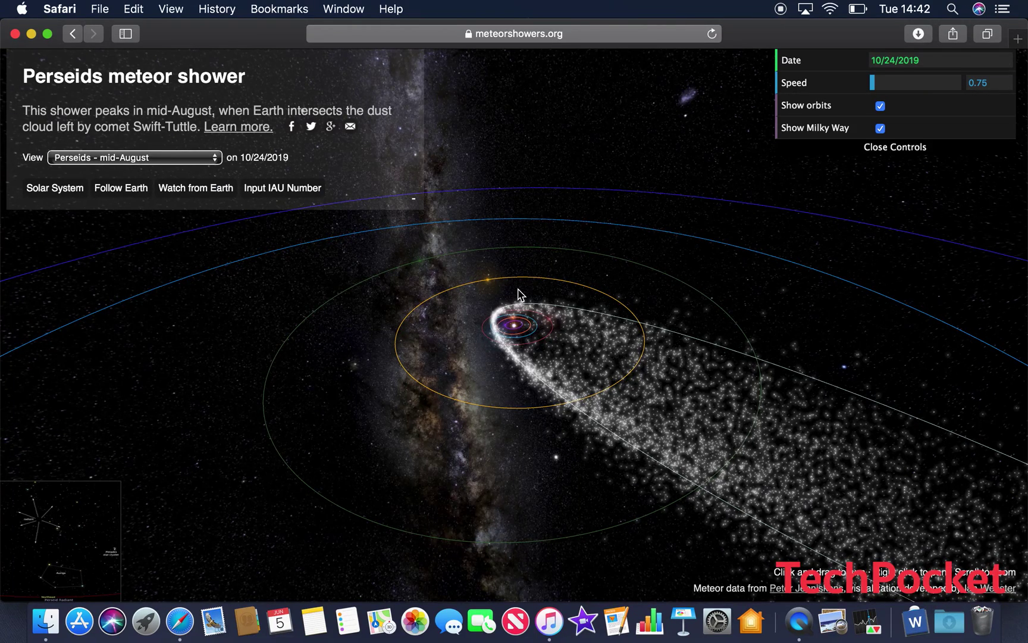
Trim the later screen recording in Quick Look so the clip starts at 00:00.20.
key("ctrl+Right")
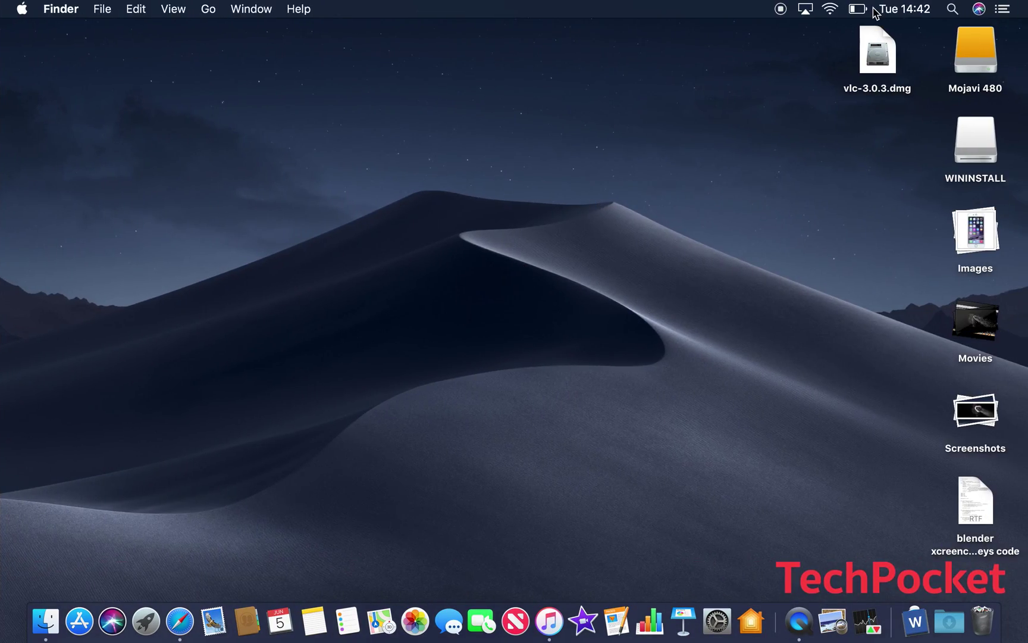
left_click(975, 328)
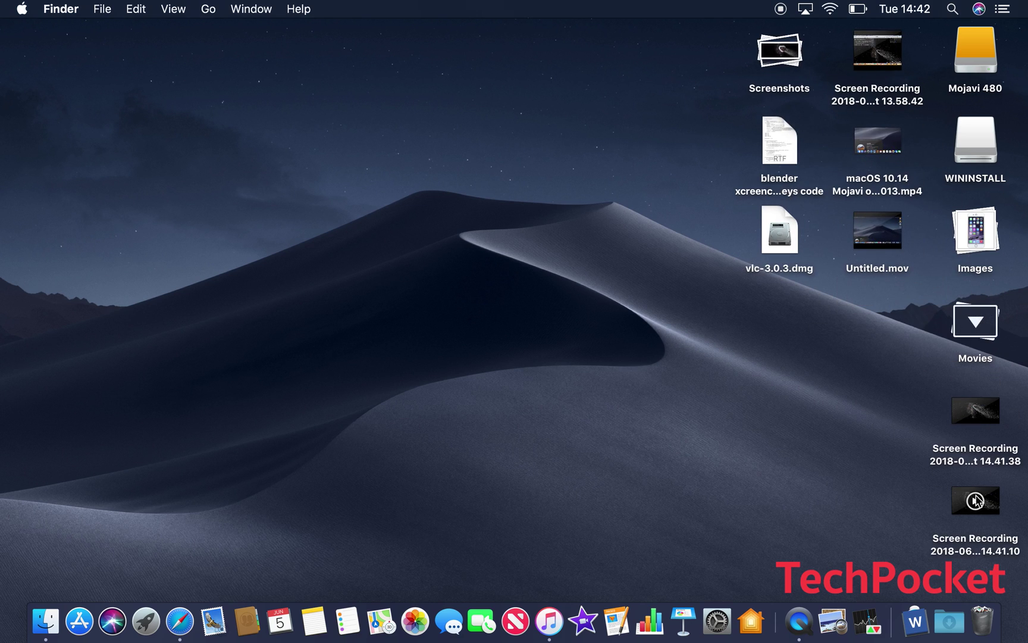
left_click(995, 419)
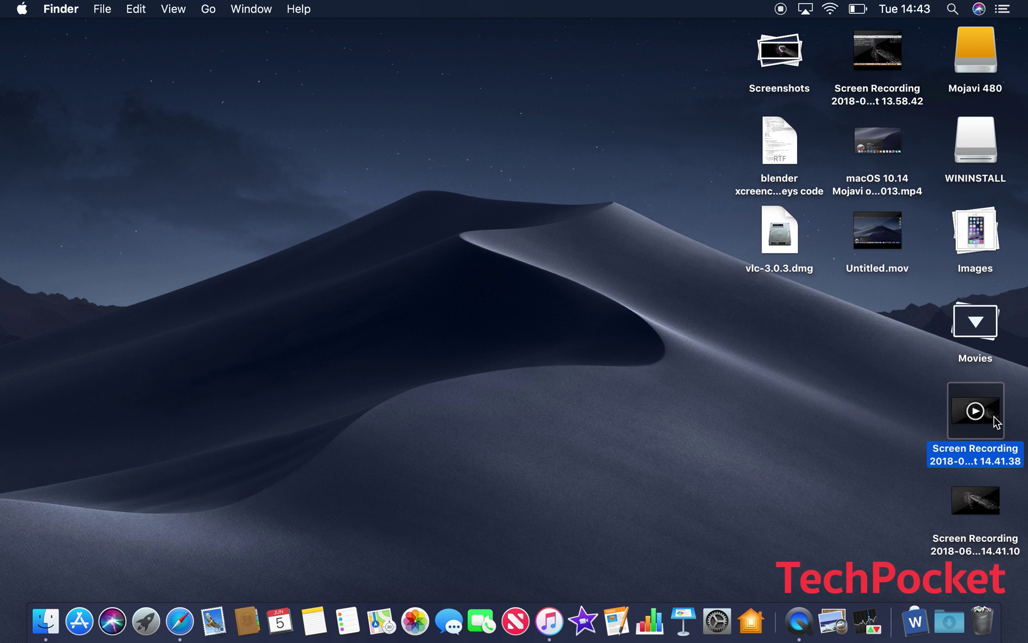
key("space")
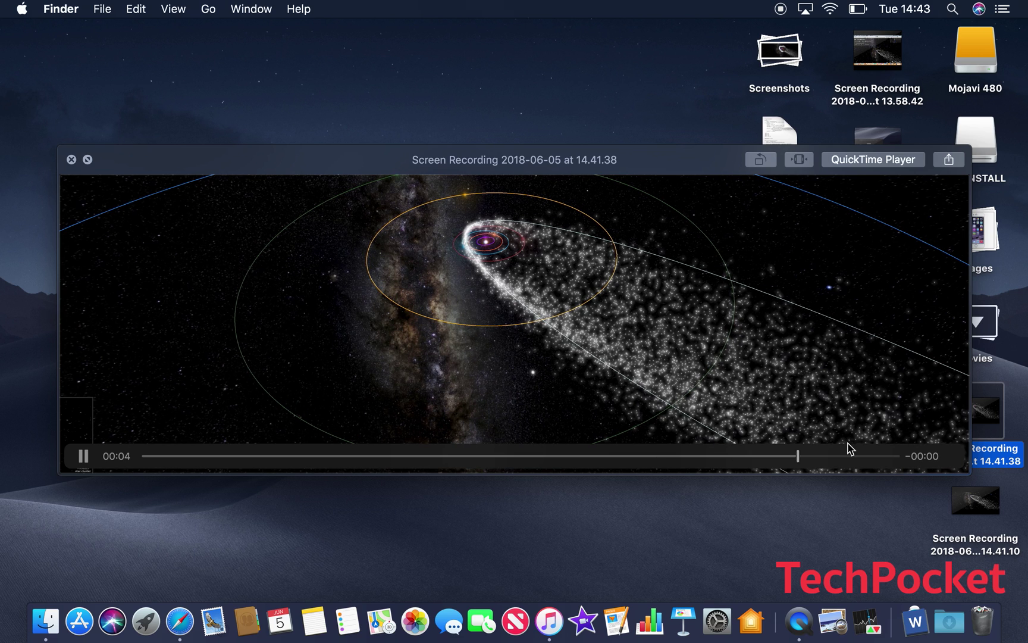
key("super+t")
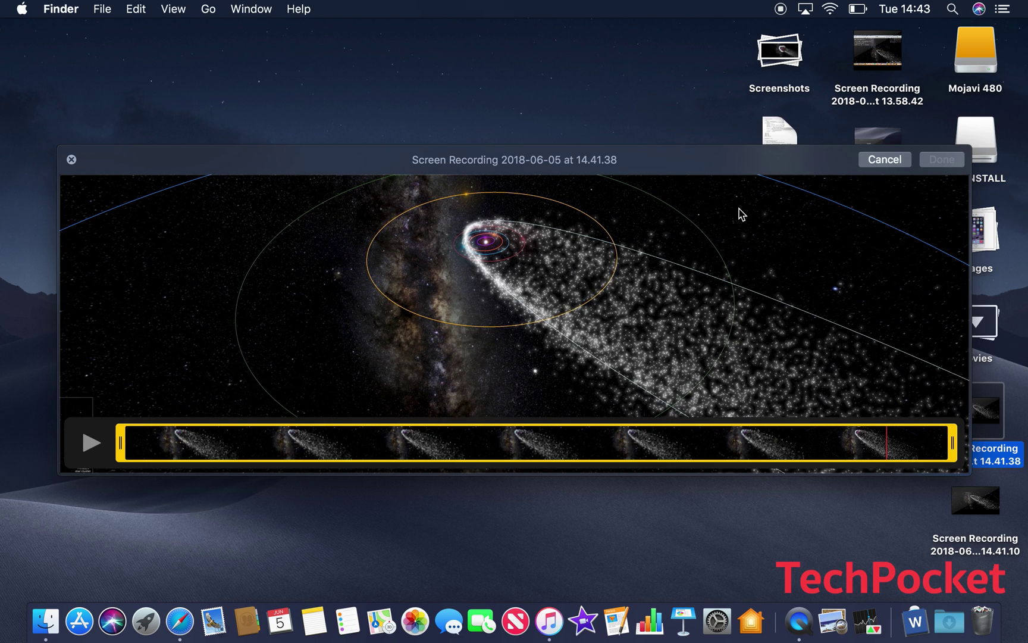
mouse_move(123, 443)
left_mouse_down()
mouse_move(153, 449)
mouse_move(105, 450)
left_mouse_up()
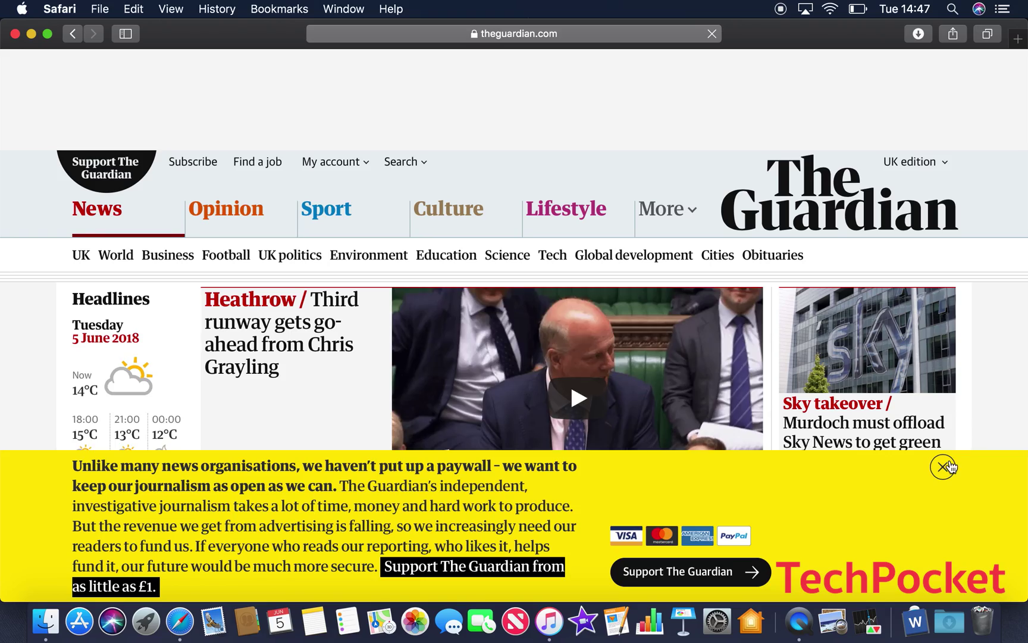
Dismiss the Guardian support banner and scroll down through the front-page stories.
left_click(943, 467)
scroll(627, 302, "down", 10)
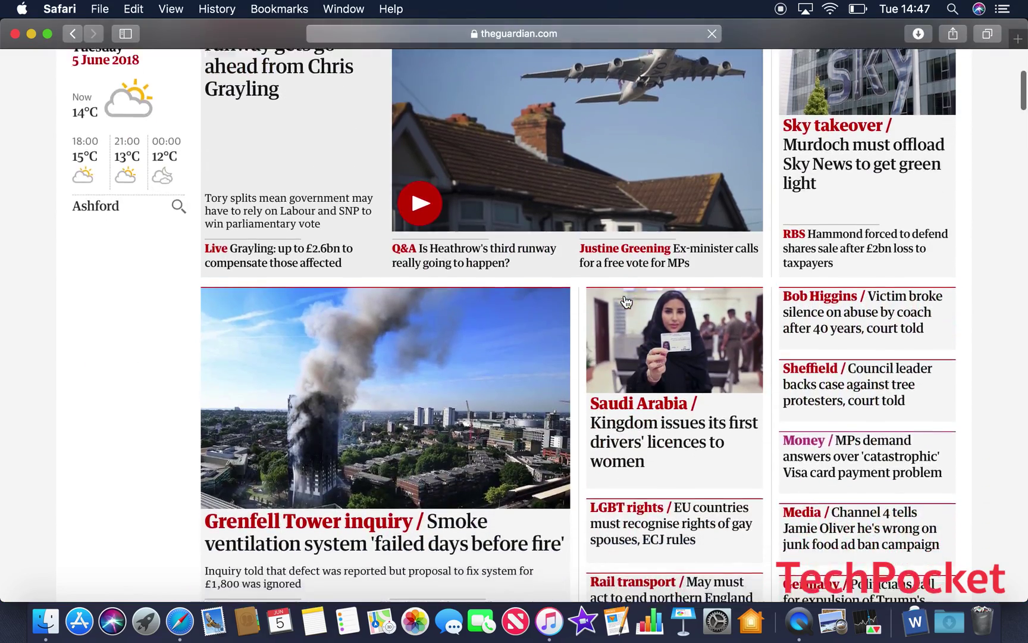
scroll(626, 303, "down", 10)
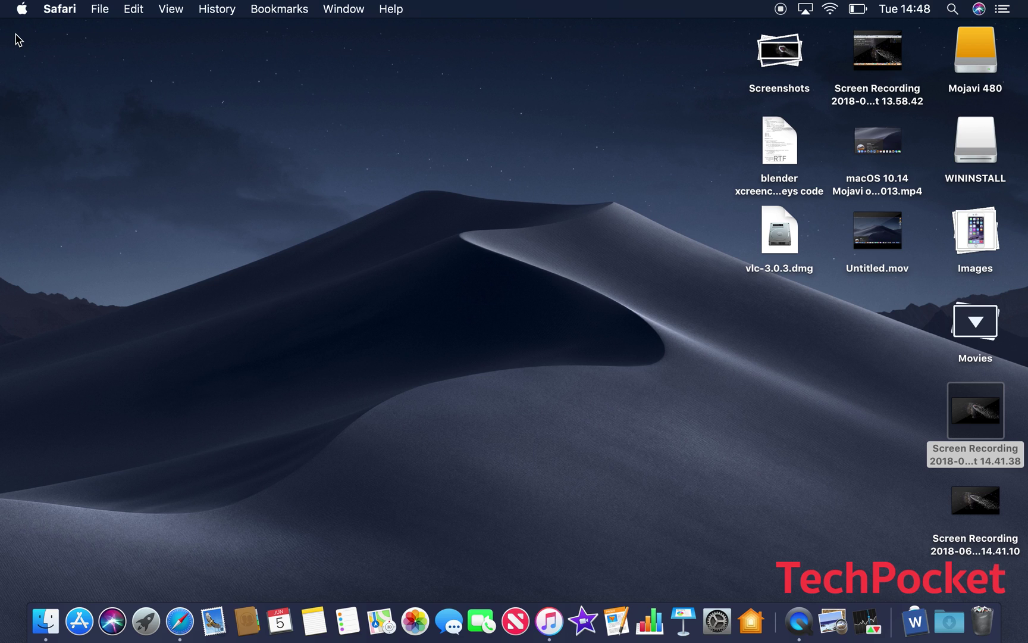
Launch the new iOS-style apps from Launchpad's second page, then dismiss Launchpad.
left_click(158, 606)
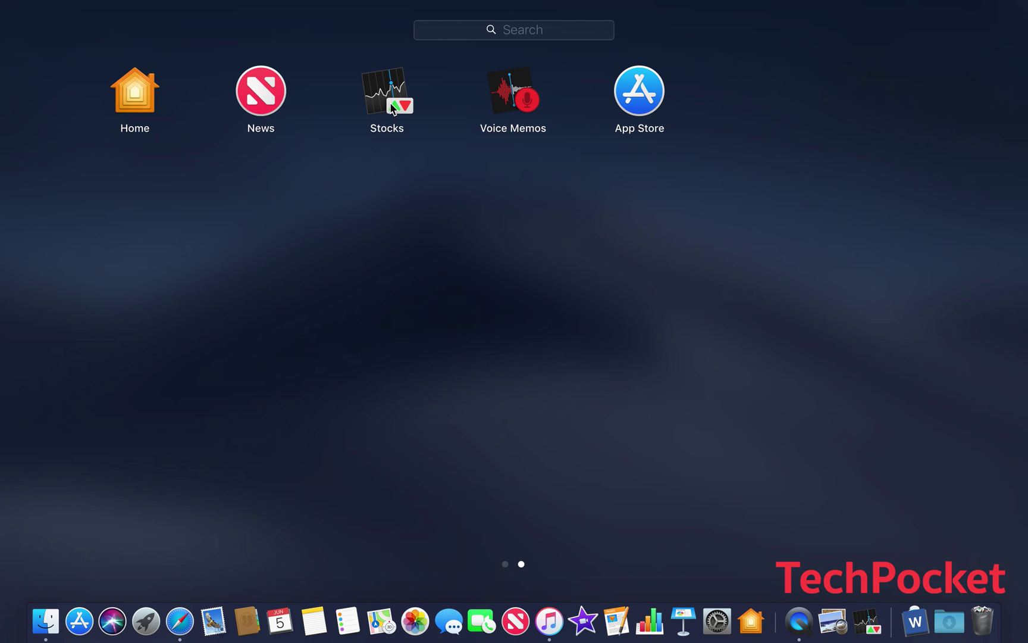
left_click(526, 101)
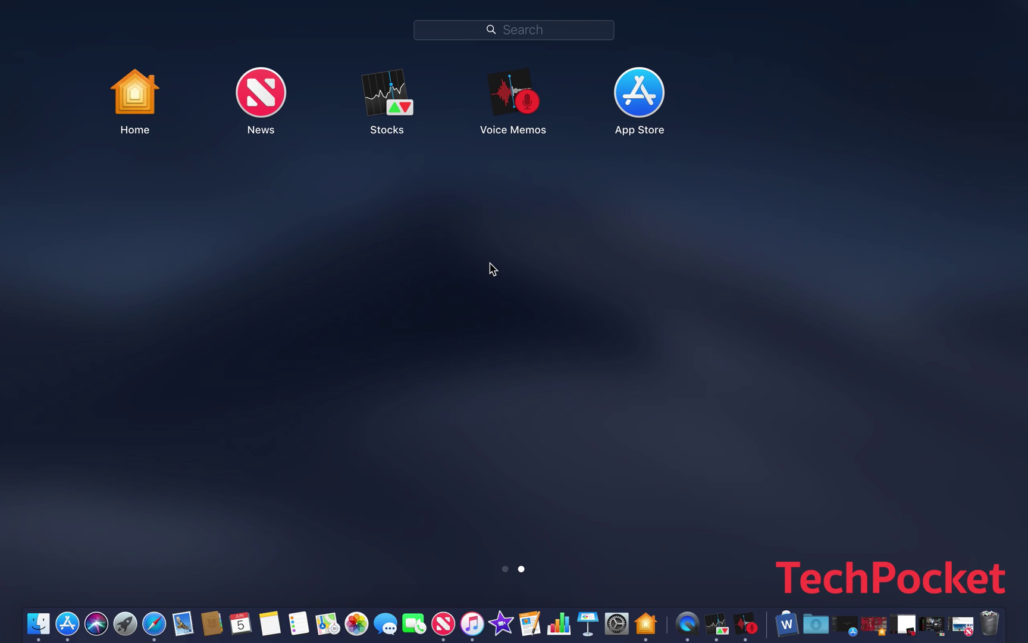
left_click(786, 363)
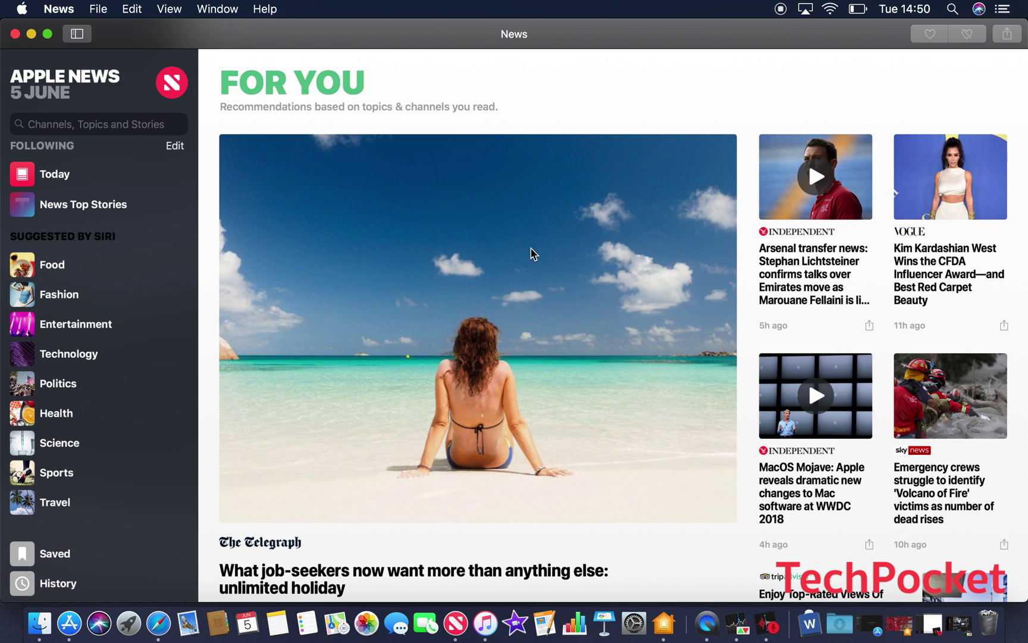
Scroll the For You feed, then try News Top Stories and acknowledge the region-unavailable alert.
scroll(533, 253, "down", 10)
scroll(531, 253, "down", 8)
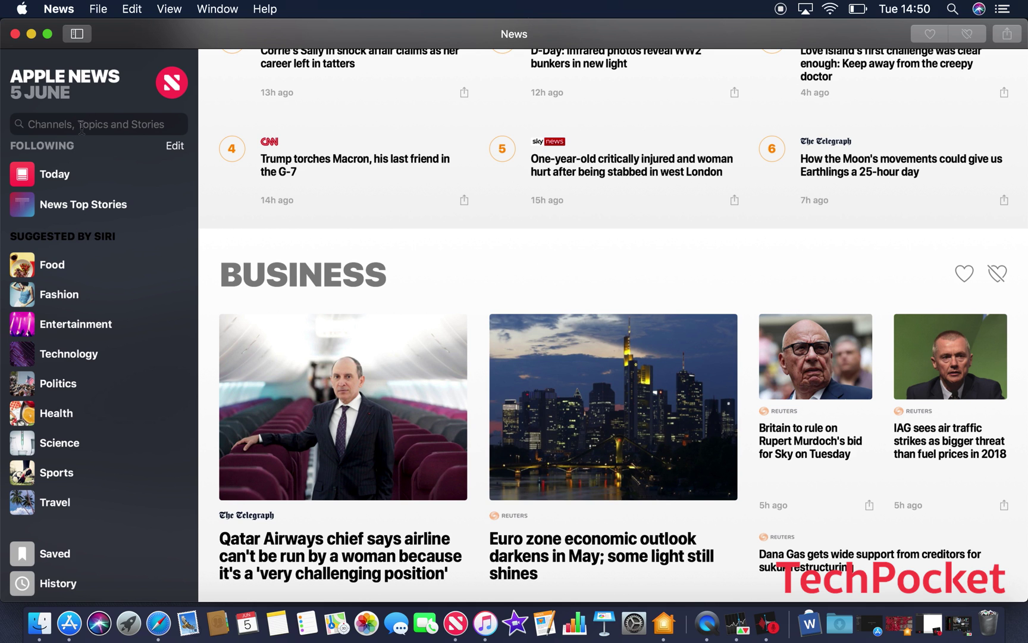
left_click(58, 178)
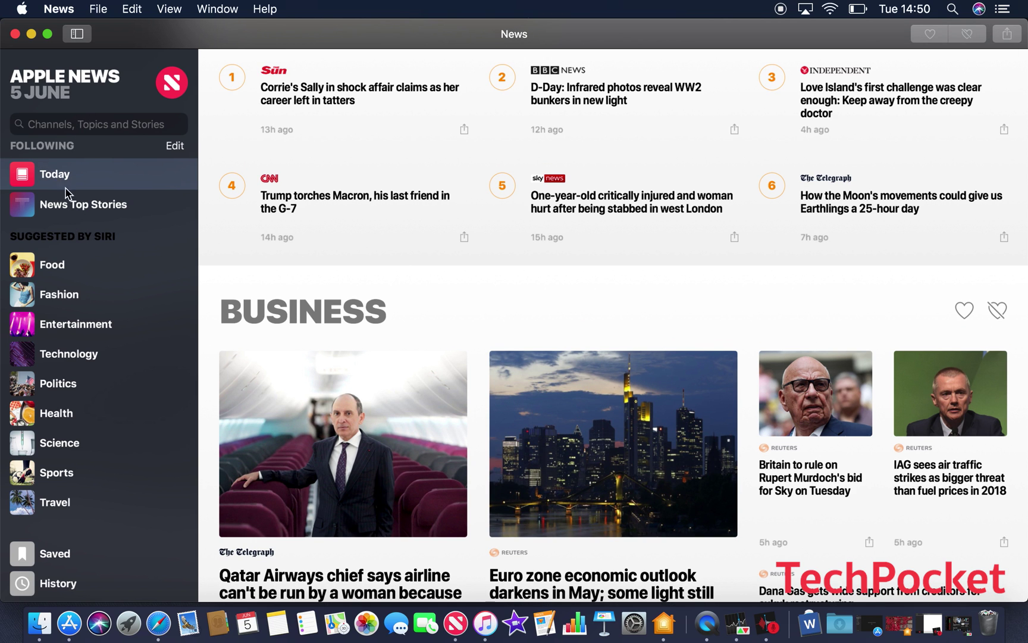
left_click(76, 204)
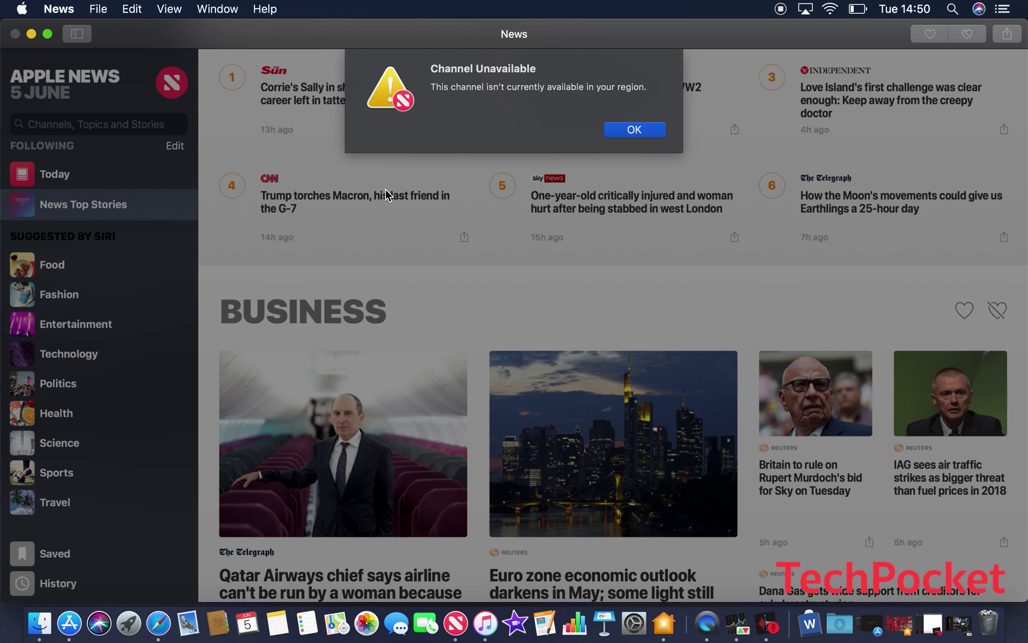
left_click(628, 128)
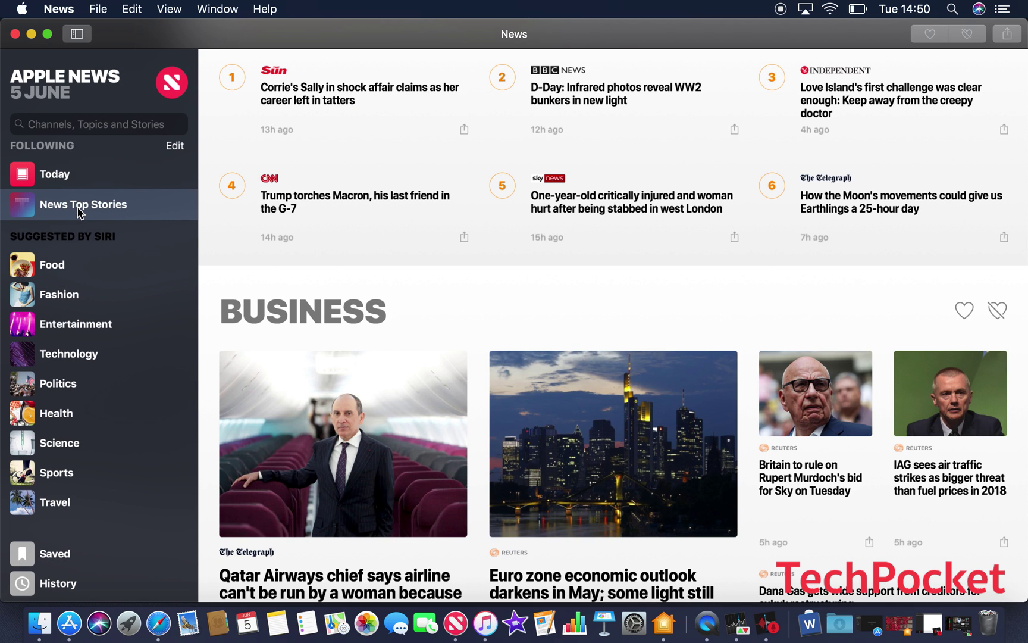
Browse the Entertainment channel's stories, then close the News window.
mouse_move(80, 269)
scroll(89, 281, "down", 2)
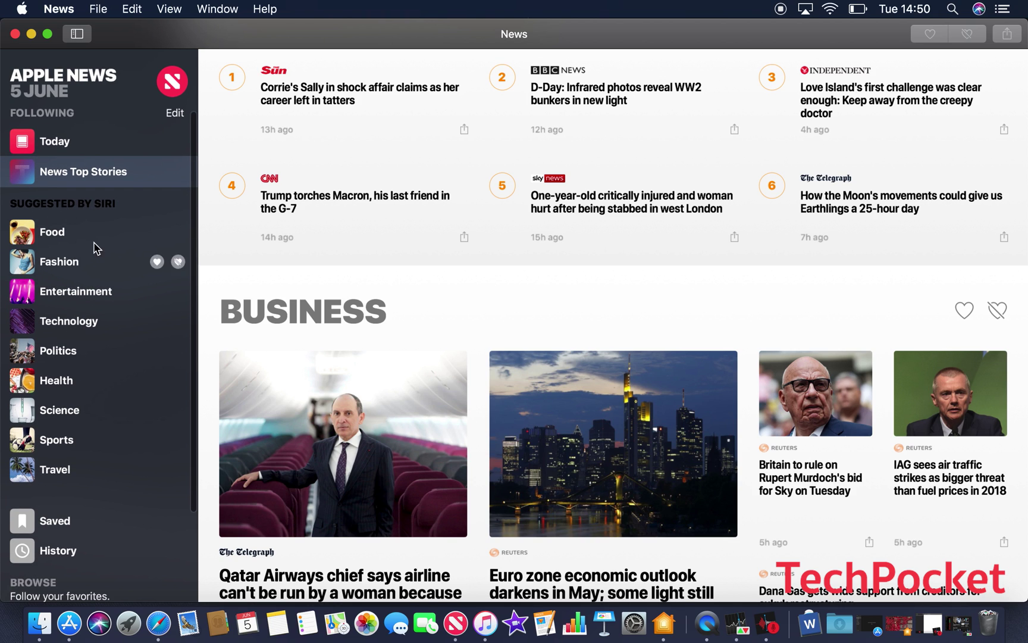
left_click(74, 300)
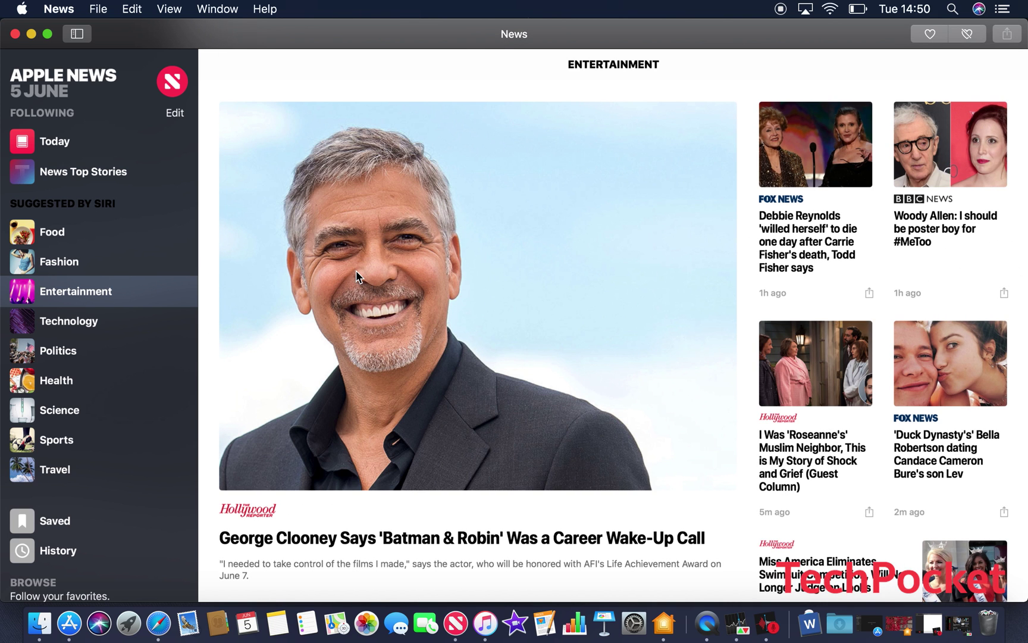
scroll(356, 272, "down", 10)
scroll(356, 275, "down", 2)
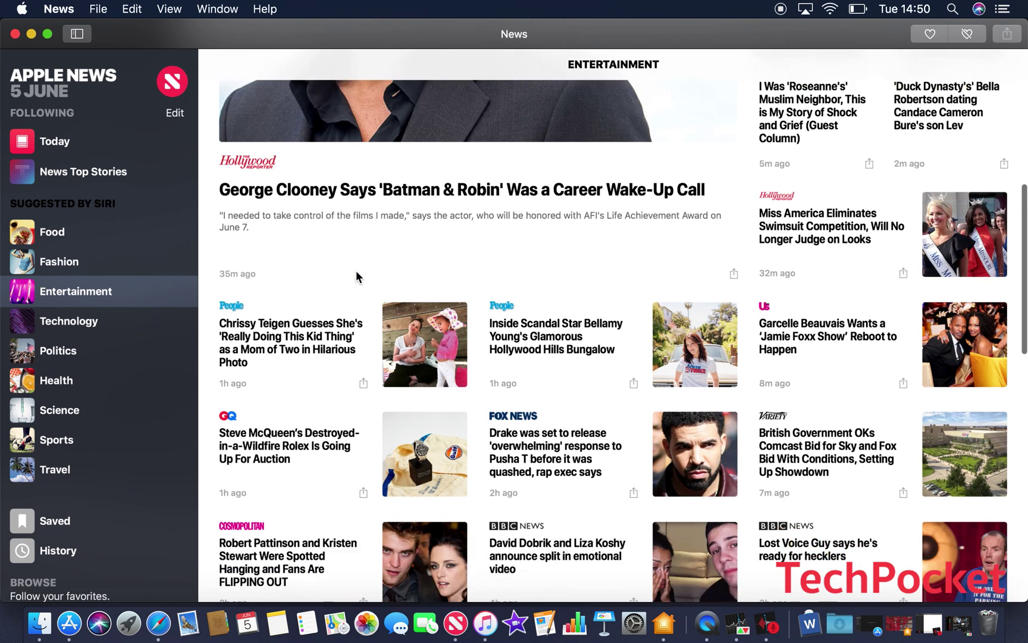
left_click(15, 35)
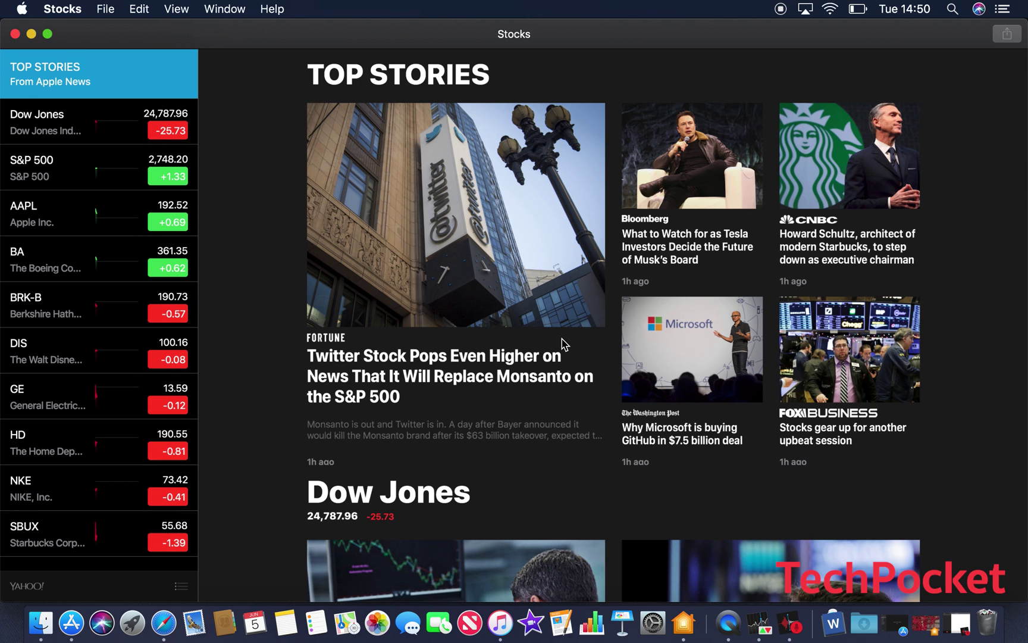
Scroll the Stocks Top Stories pane down to the Dow Jones news.
scroll(565, 344, "down", 7)
scroll(564, 344, "up", 6)
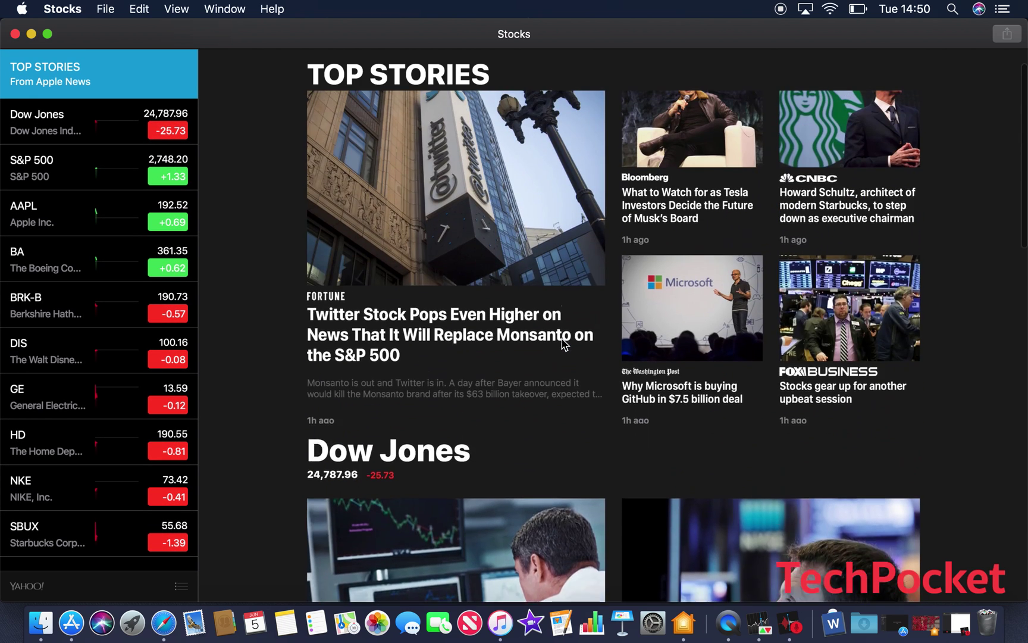
scroll(562, 345, "up", 2)
scroll(655, 285, "down", 1)
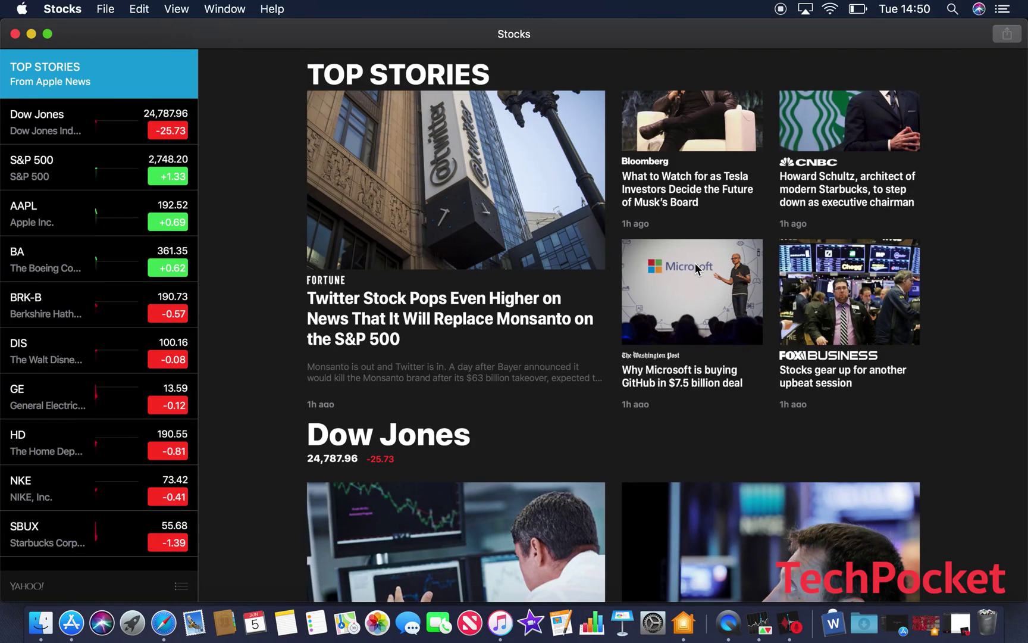
scroll(695, 262, "down", 4)
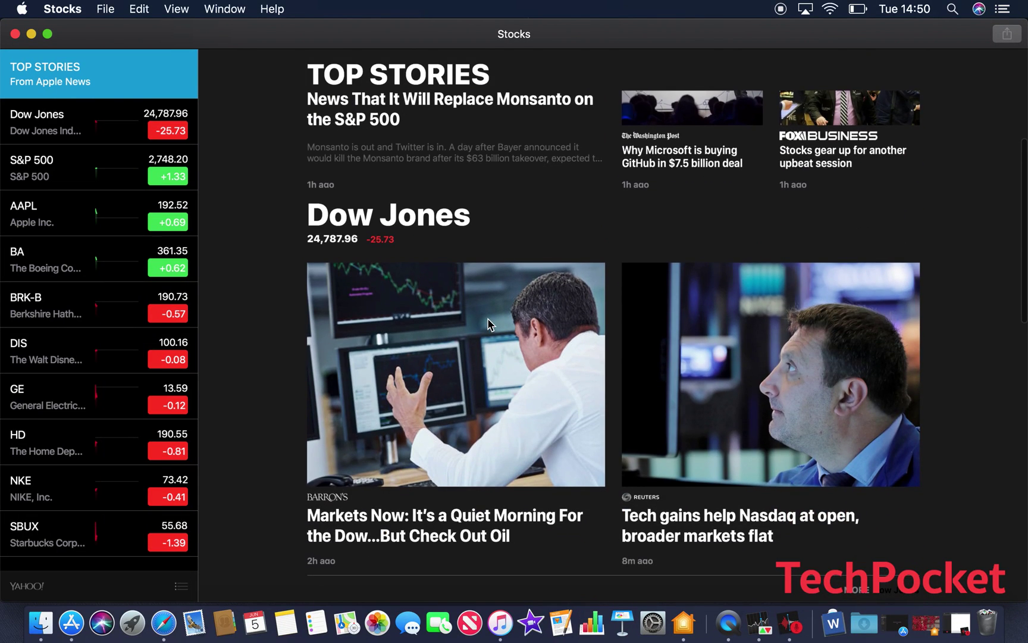
scroll(488, 321, "down", 3)
scroll(488, 325, "down", 6)
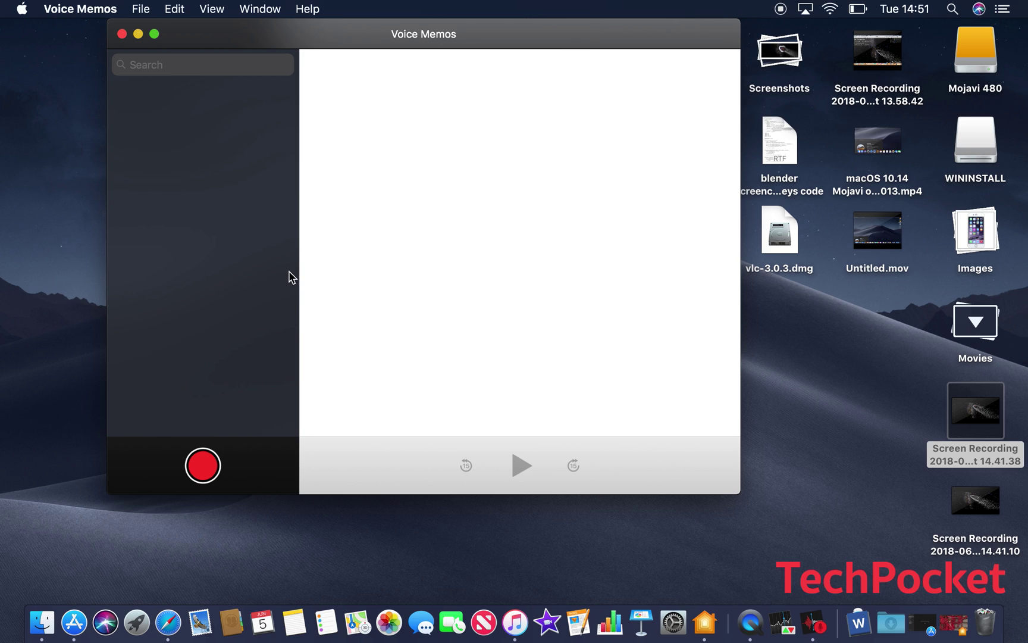
Record a 13-second voice memo, pause it, and save it as New Recording.
left_click(258, 466)
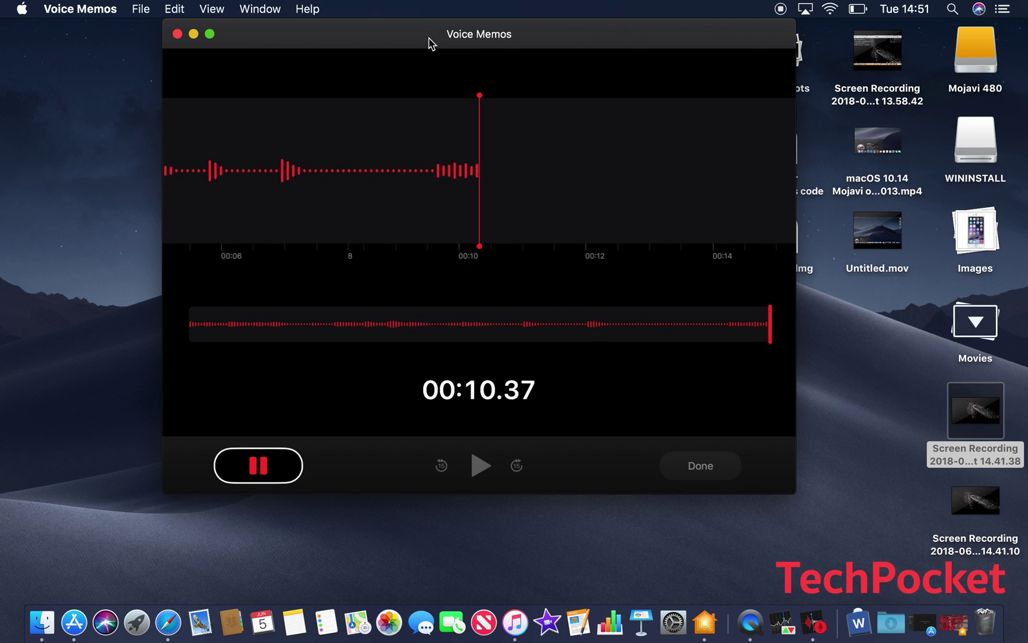
key("space")
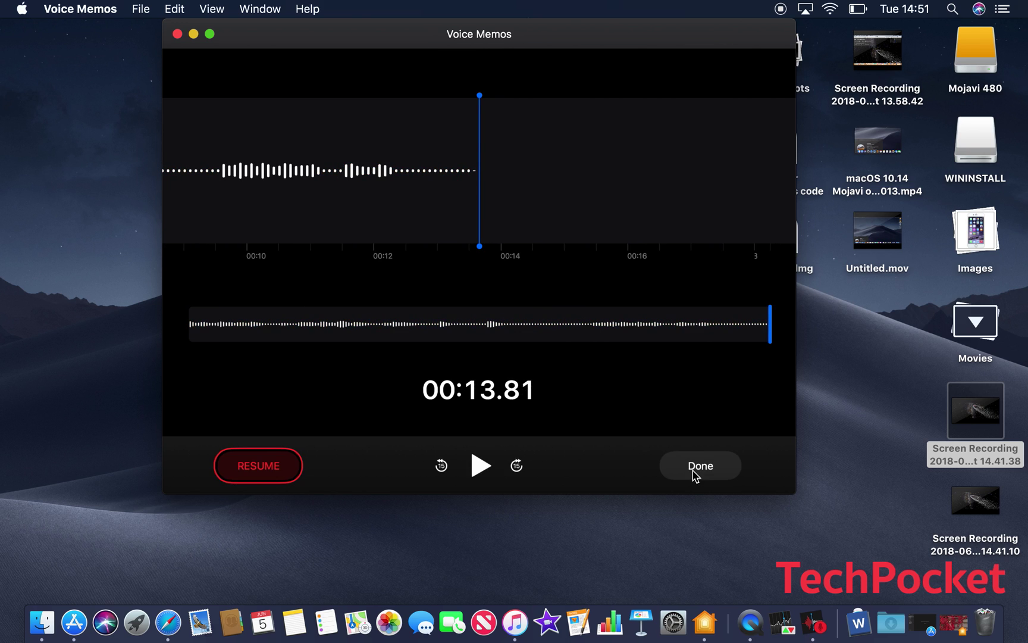
left_click(708, 466)
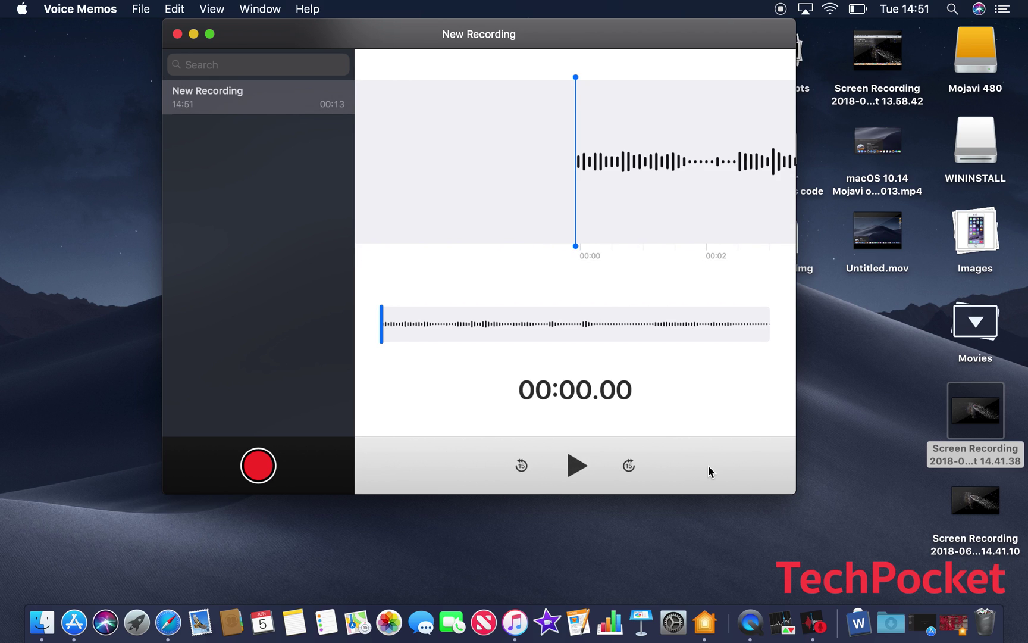
Quit Voice Memos and launch the App Store from the Dock.
key("super+q")
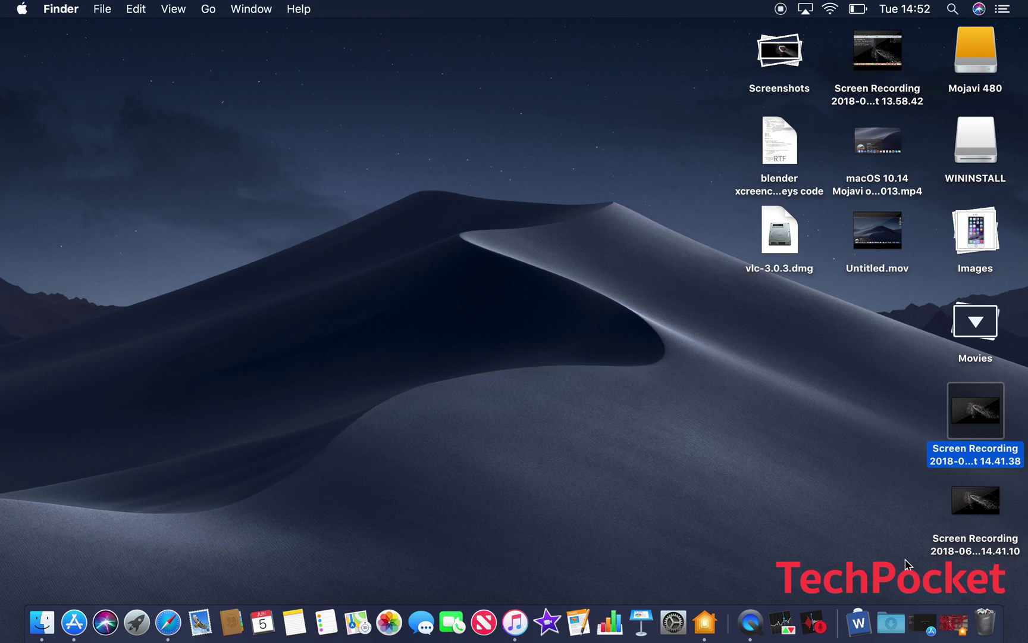
left_click(960, 621)
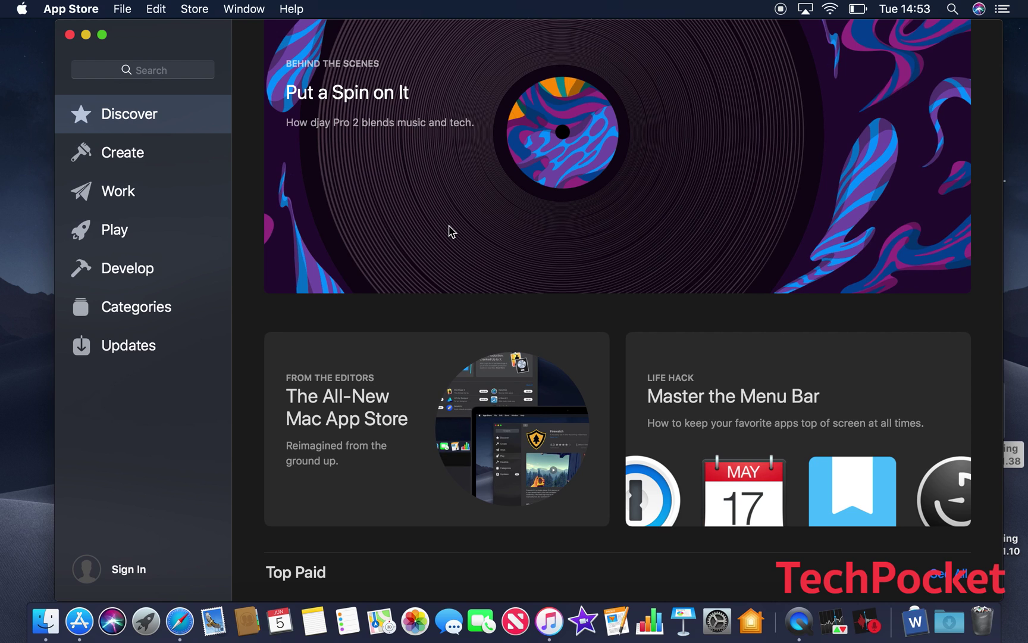
Scroll the App Store Discover page down to the Top Paid apps list.
scroll(450, 231, "down", 2)
scroll(450, 231, "up", 2)
scroll(461, 214, "down", 3)
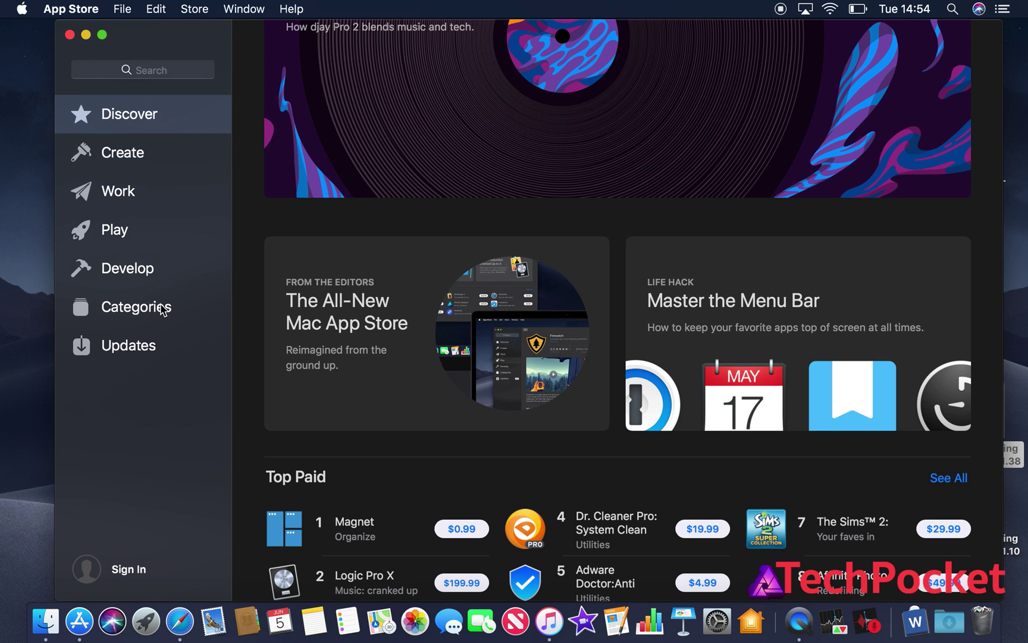
scroll(325, 353, "down", 3)
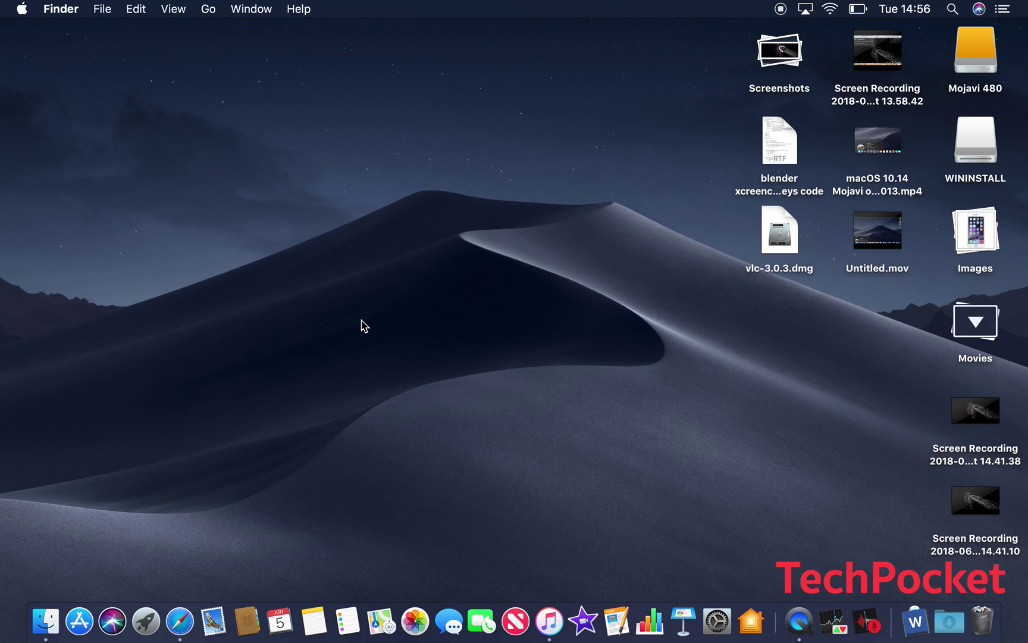